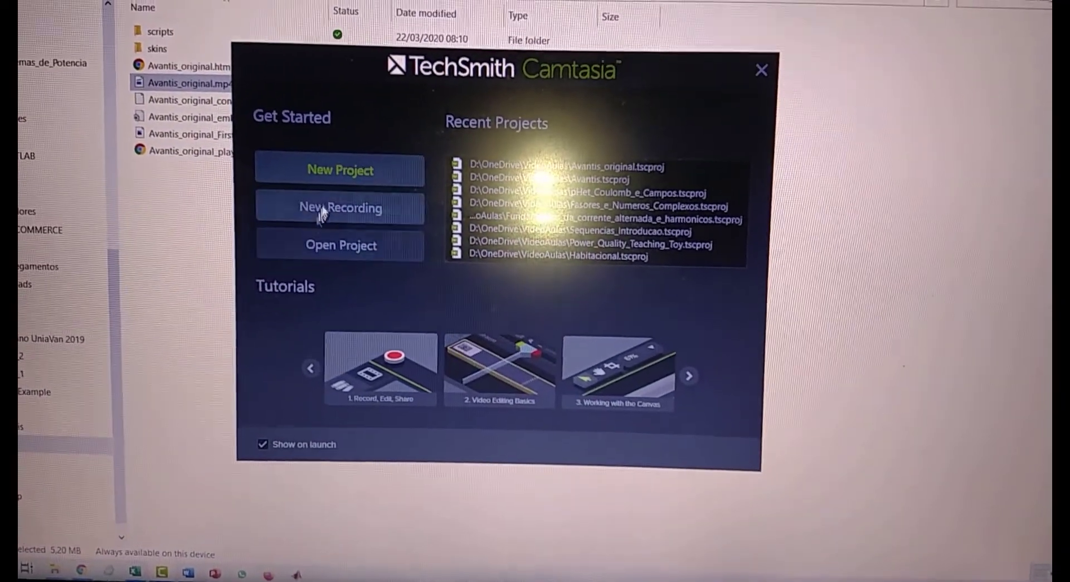
# Create a new project and start a screen recording with the camera off and the audio on.
pyautogui.click(338, 177)
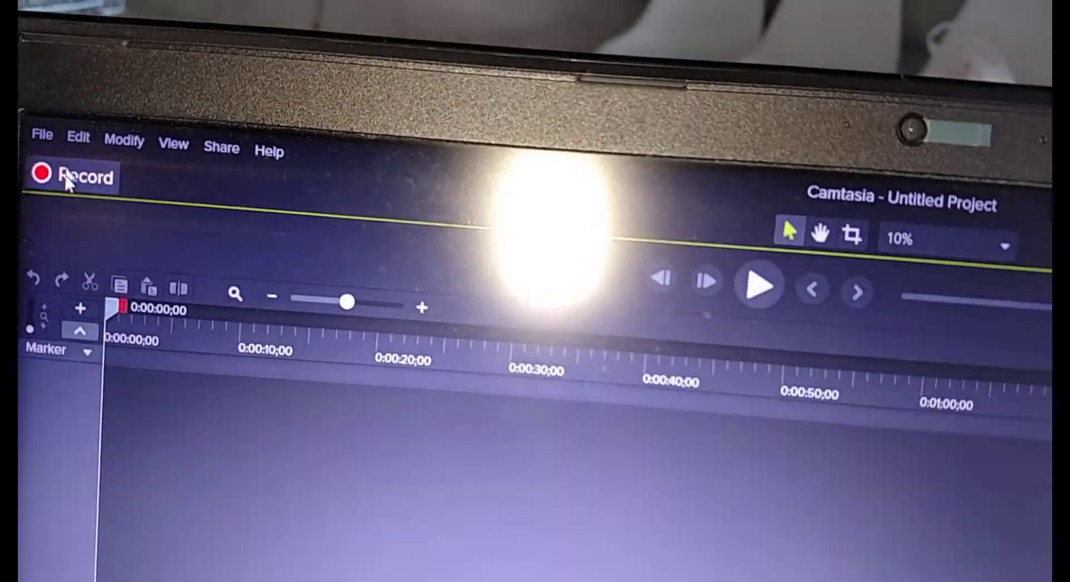
pyautogui.click(66, 183)
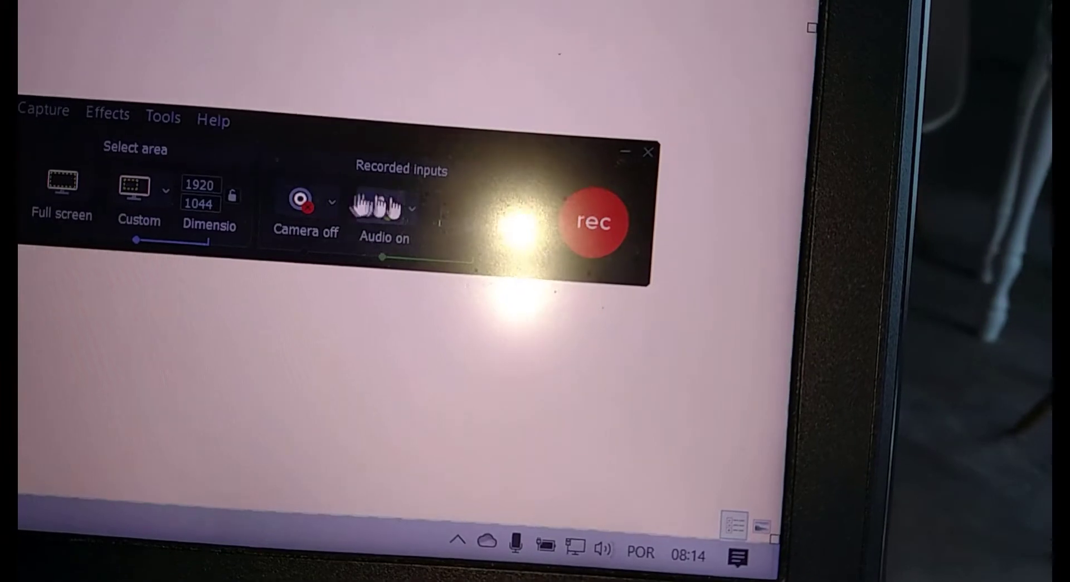
pyautogui.click(300, 199)
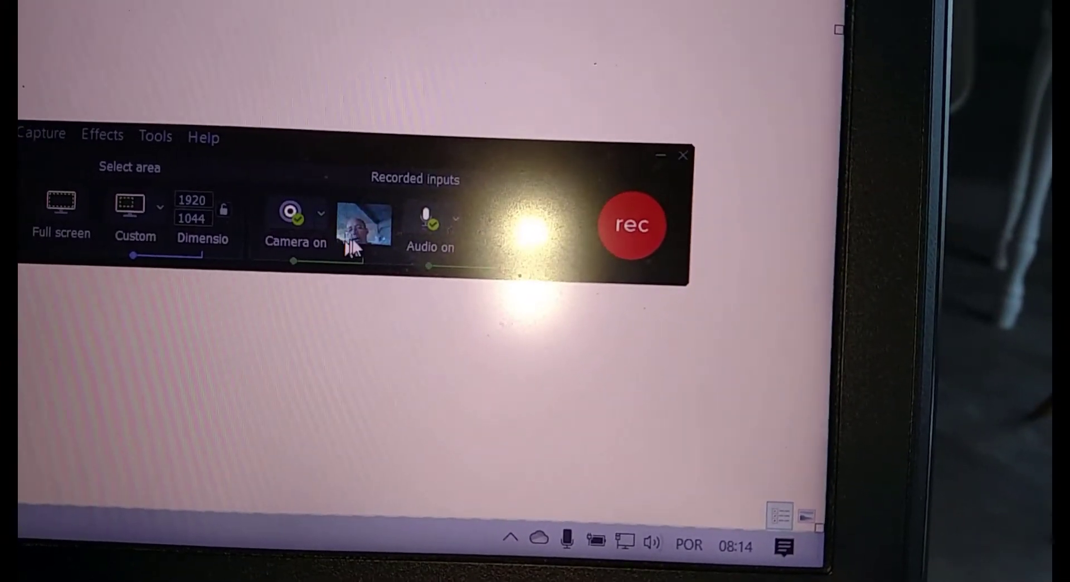
pyautogui.click(304, 231)
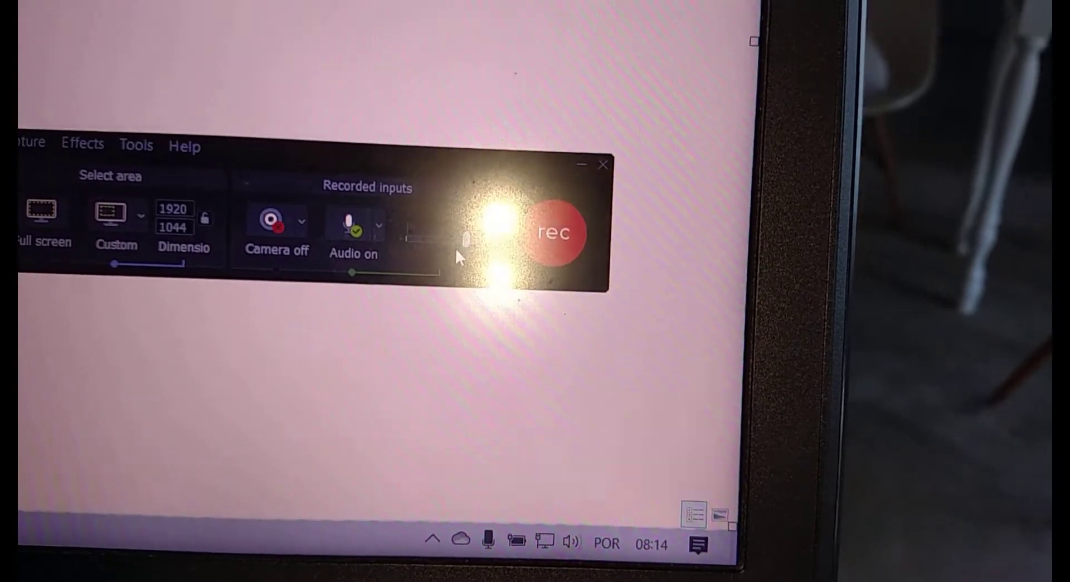
pyautogui.click(549, 225)
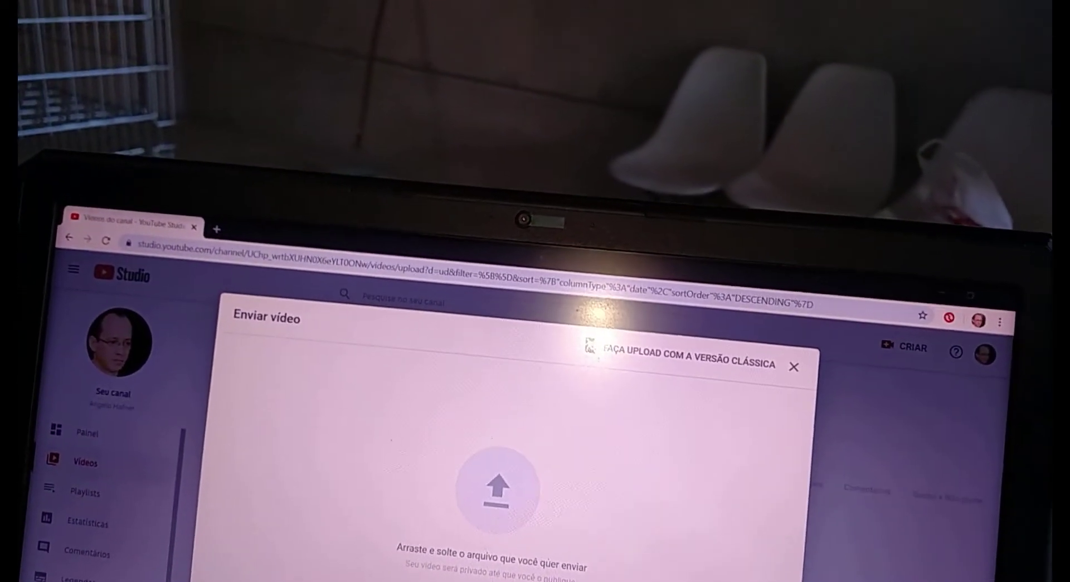
# Switch back to Camtasia and enlarge the canvas above the timeline to preview the new recording up to 0:00:10;00.
pyautogui.click(958, 284)
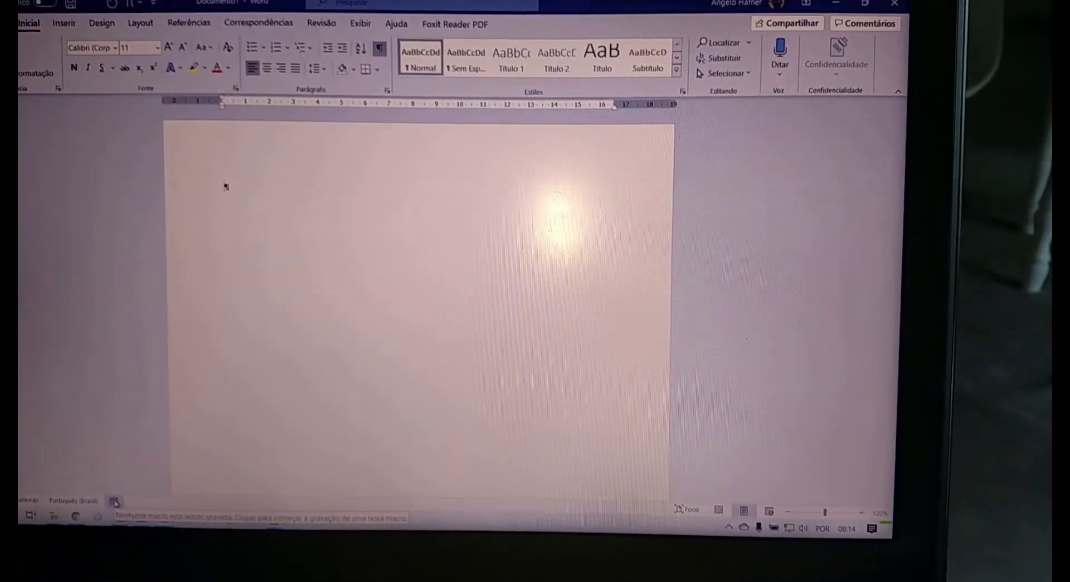
pyautogui.hotkey('alt', 'Tab')
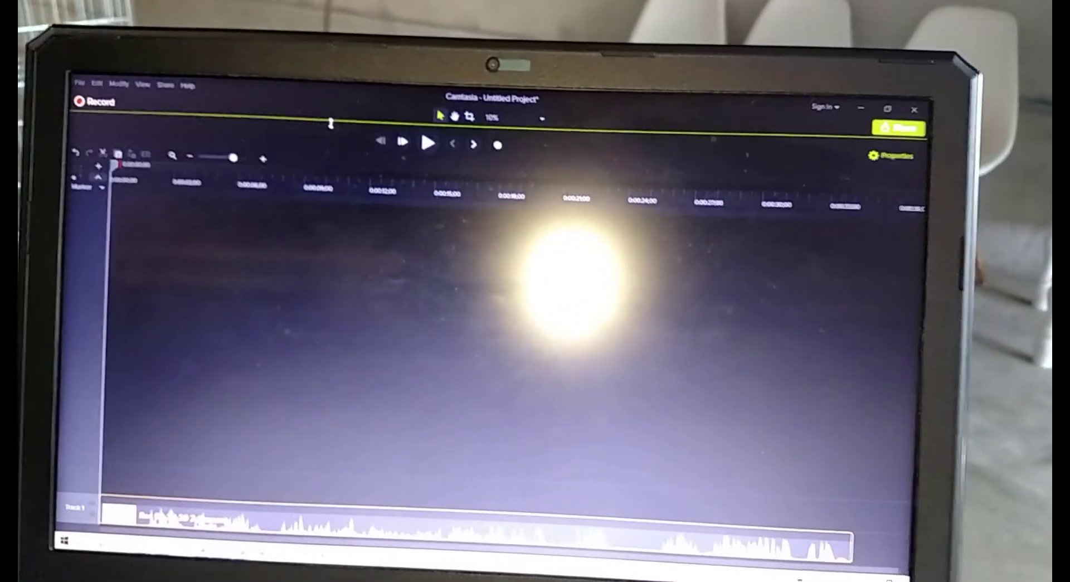
pyautogui.moveTo(330, 122); pyautogui.dragTo(340, 374)
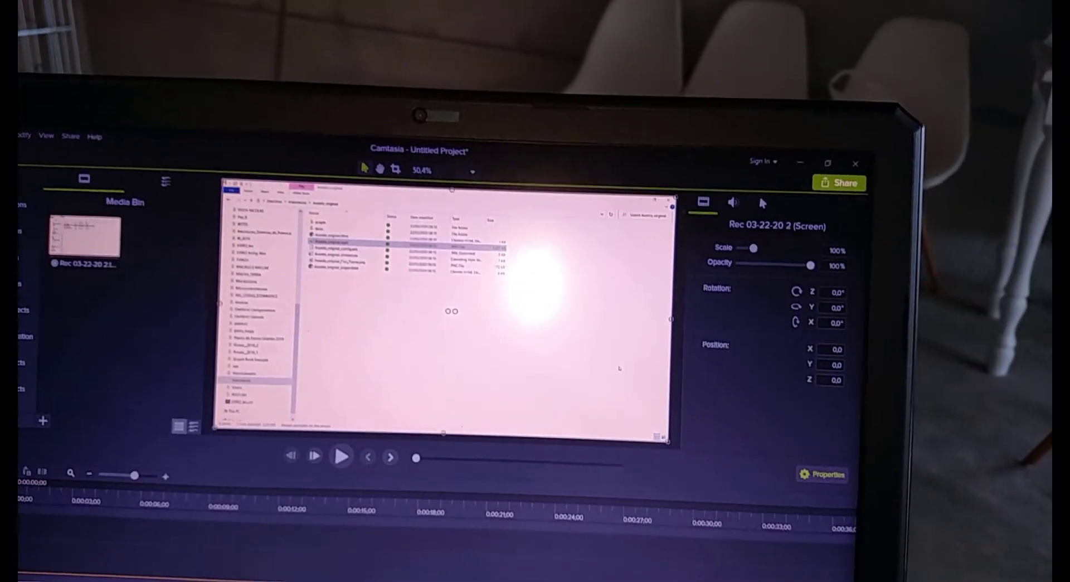
pyautogui.moveTo(22, 490); pyautogui.dragTo(199, 495)
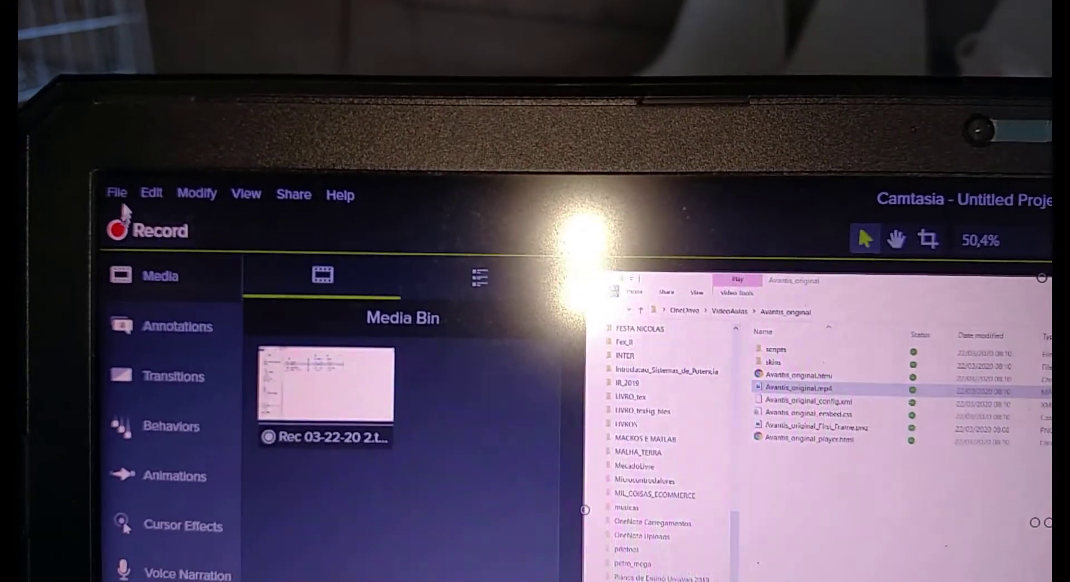
# Save the project as Untitled Project.tscproj.
pyautogui.click(116, 193)
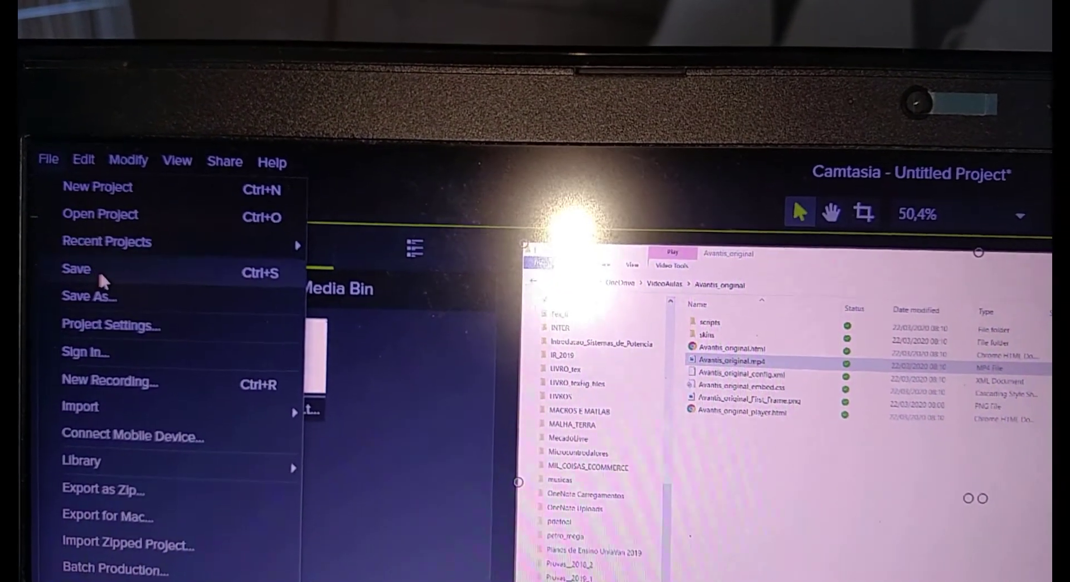
pyautogui.click(99, 269)
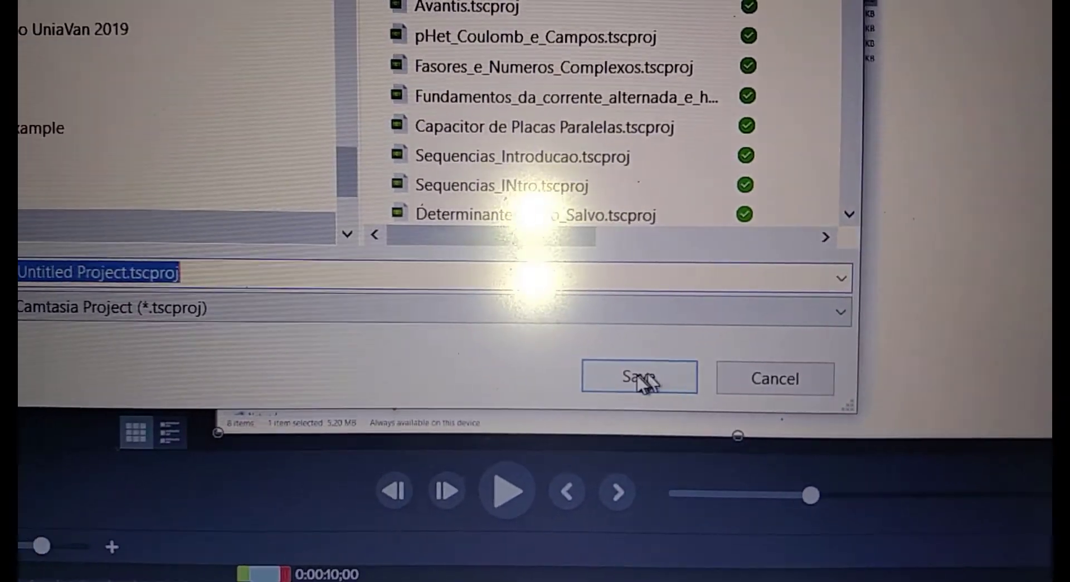
pyautogui.click(640, 377)
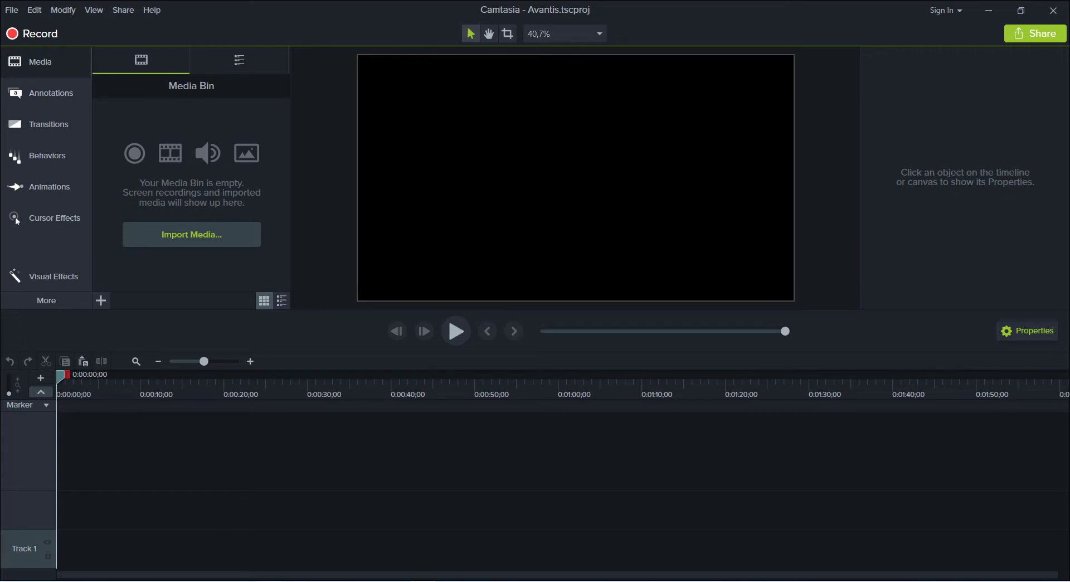
pyautogui.hotkey('alt', 'Tab')
pyautogui.hotkey('alt', 'Tab')
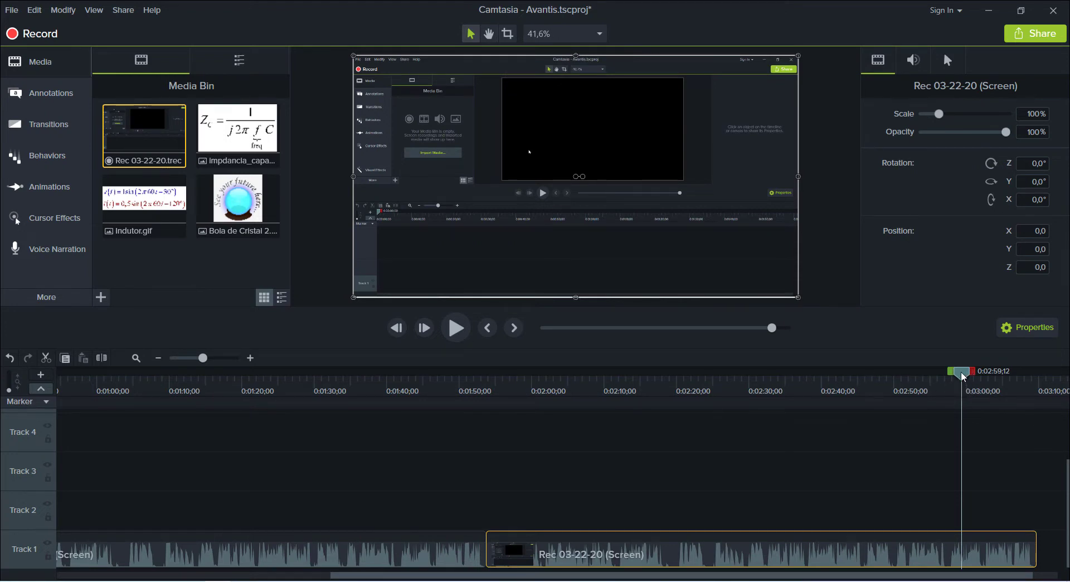
# Play back the selected Rec 03-22-20 clip between about 0:02:55 and 0:03:03 to locate the passage to cut out.
pyautogui.moveTo(962, 377); pyautogui.dragTo(938, 390)
pyautogui.click(457, 333)
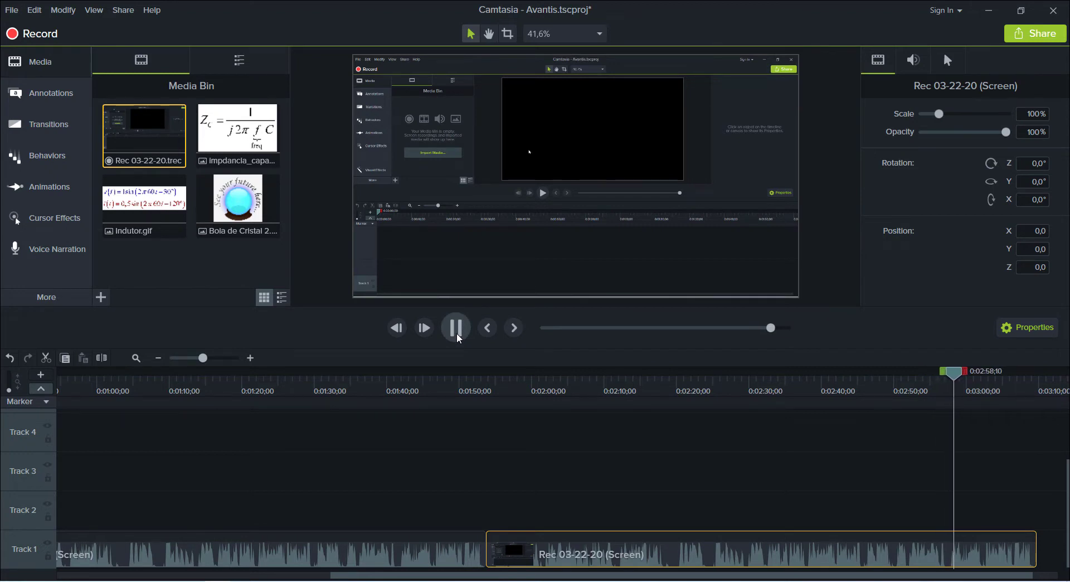
pyautogui.click(457, 329)
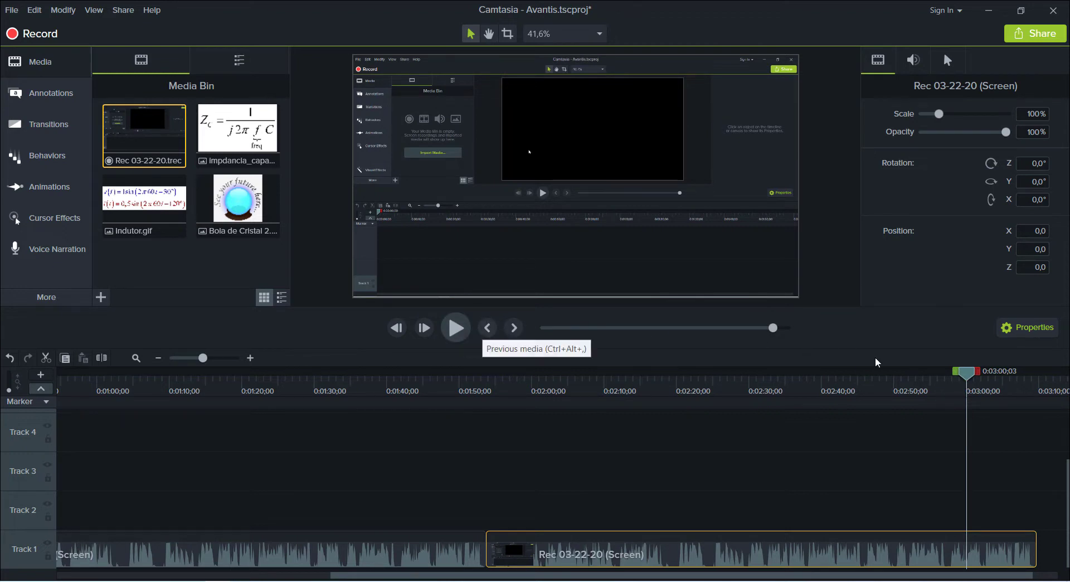
pyautogui.moveTo(969, 379)
pyautogui.mouseDown()
pyautogui.moveTo(948, 380)
pyautogui.moveTo(962, 380)
pyautogui.mouseUp()
pyautogui.click(457, 330)
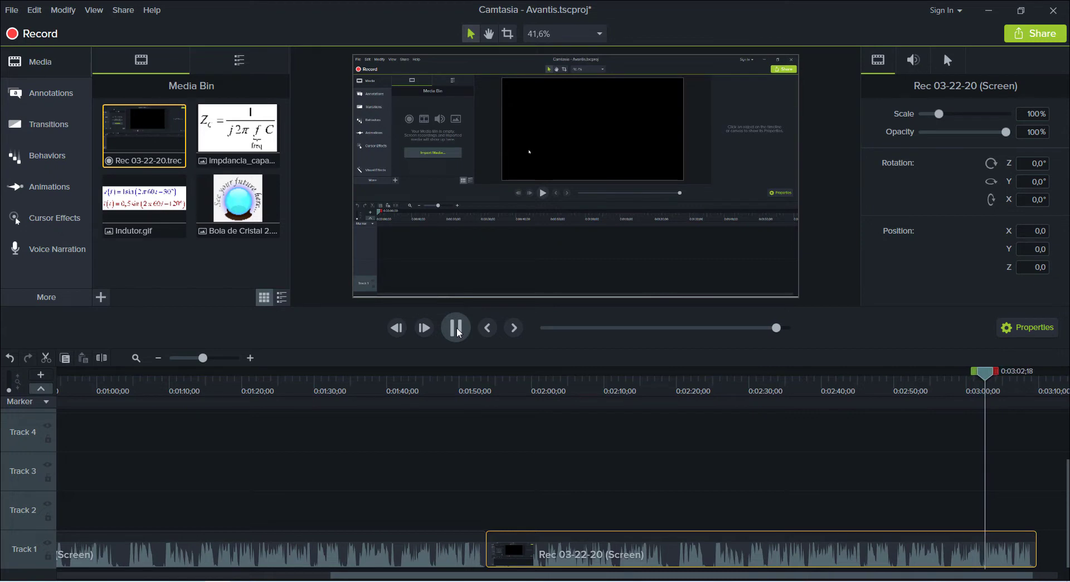
pyautogui.click(457, 330)
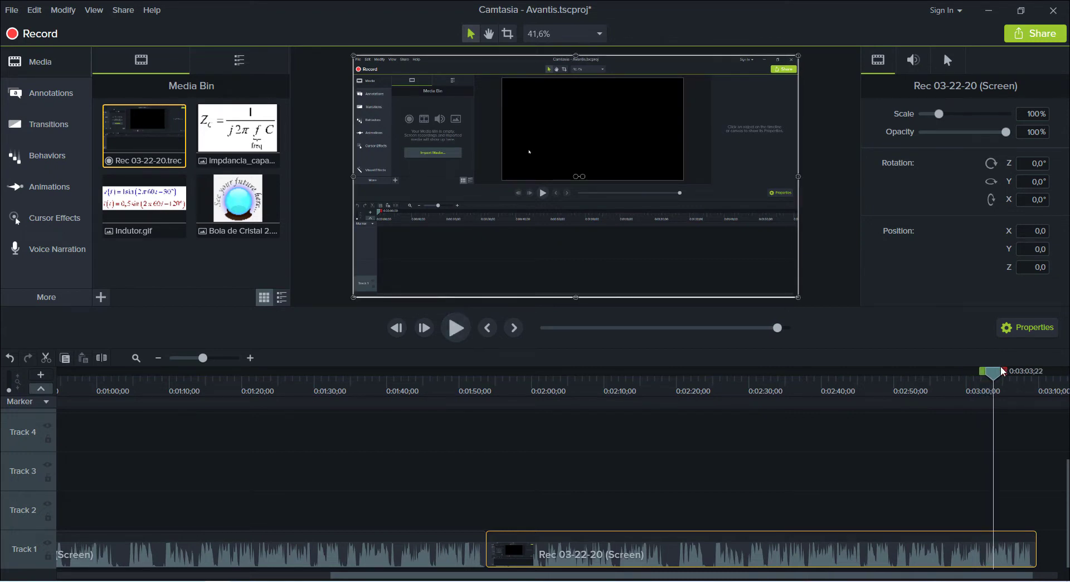
pyautogui.moveTo(1002, 371); pyautogui.dragTo(941, 372)
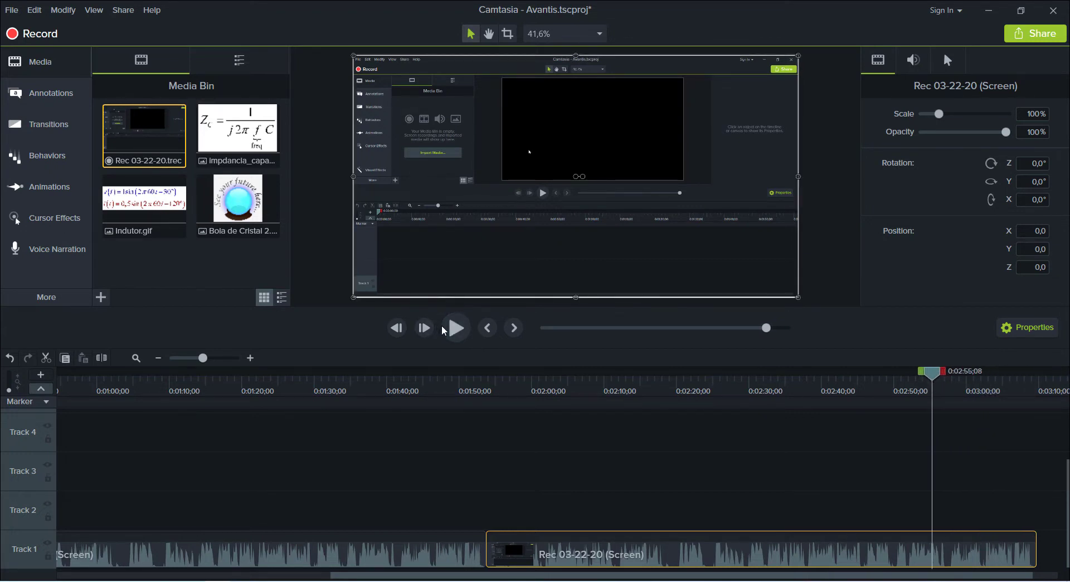
pyautogui.moveTo(204, 359); pyautogui.dragTo(215, 359)
pyautogui.click(455, 332)
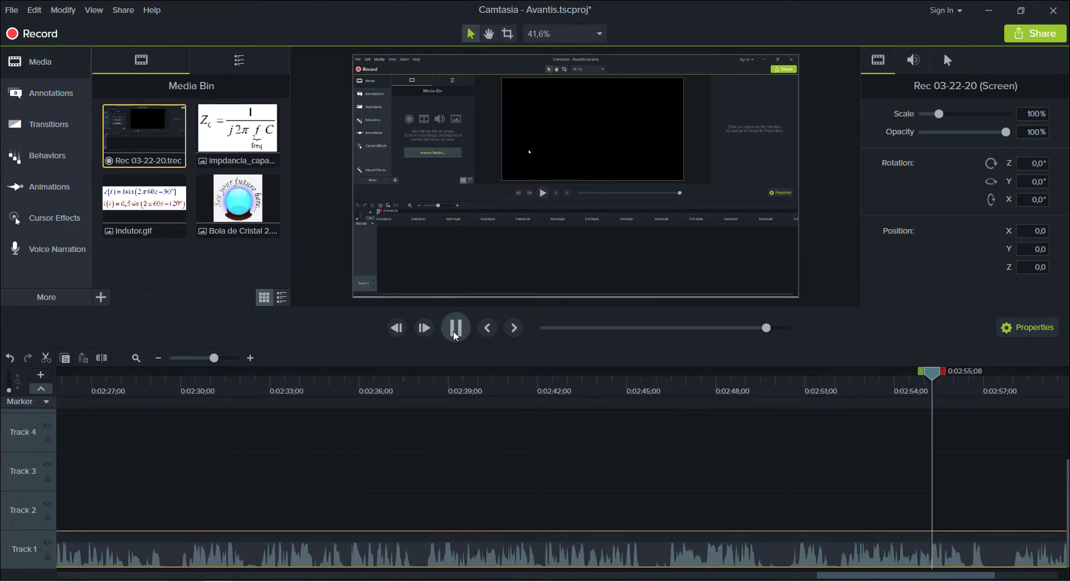
pyautogui.click(456, 333)
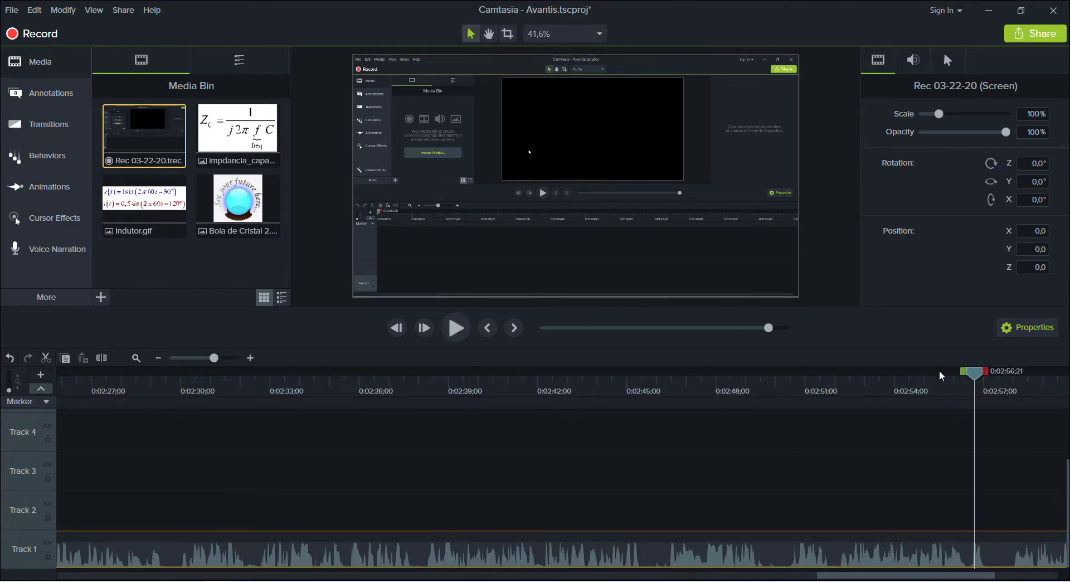
# Review the clip from 0:02:48;15 and split all tracks at 0:02:52;02.
pyautogui.moveTo(933, 381); pyautogui.dragTo(731, 392)
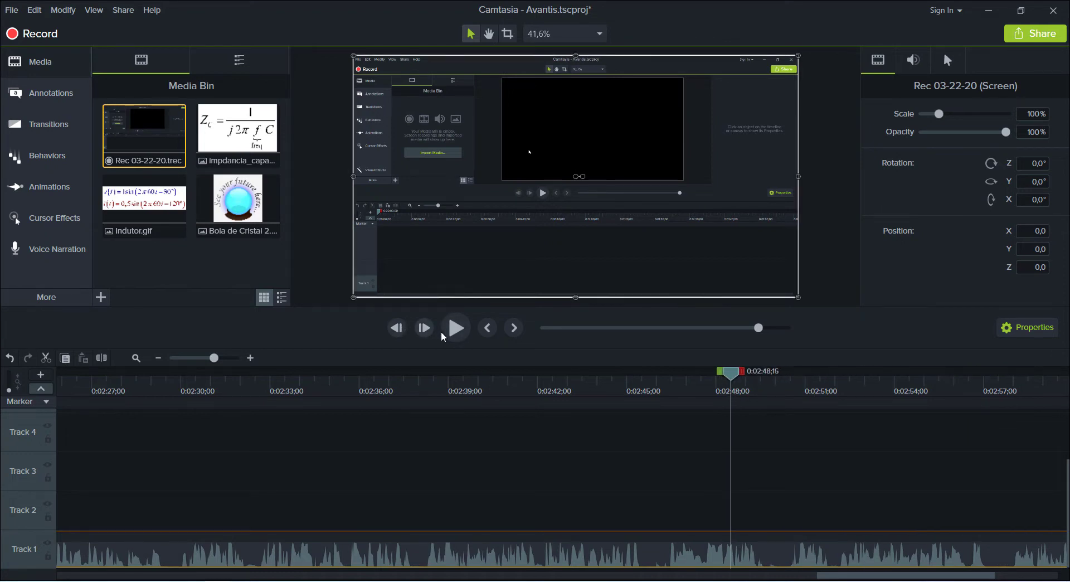
pyautogui.click(451, 333)
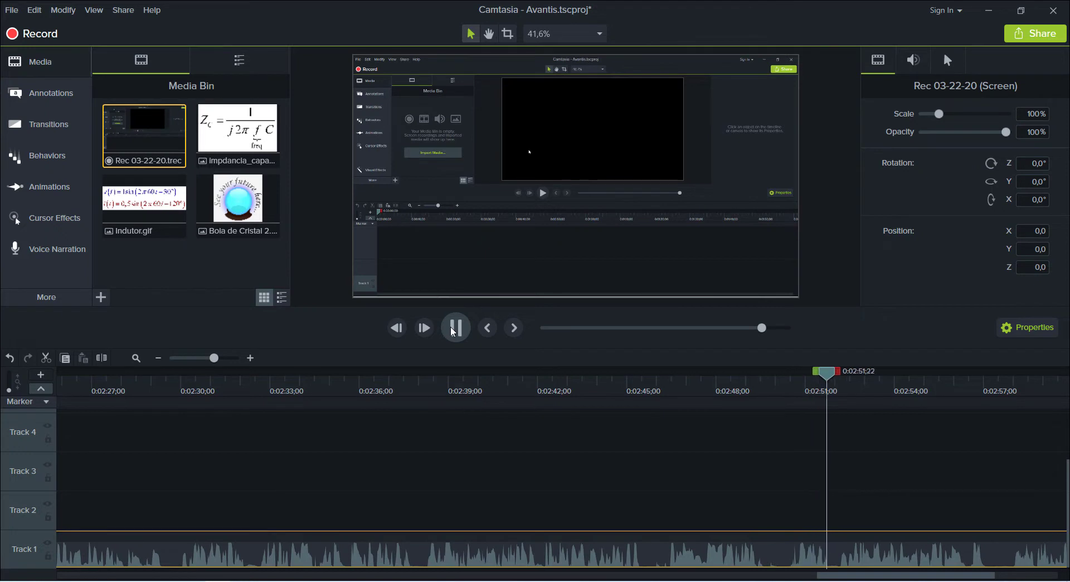
pyautogui.click(857, 381)
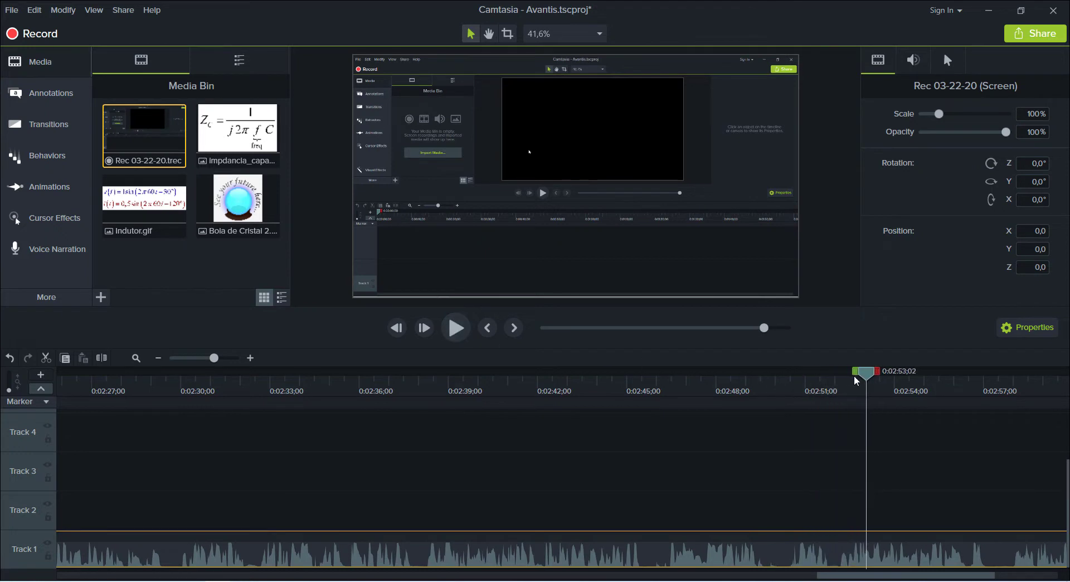
pyautogui.moveTo(866, 379); pyautogui.dragTo(839, 382)
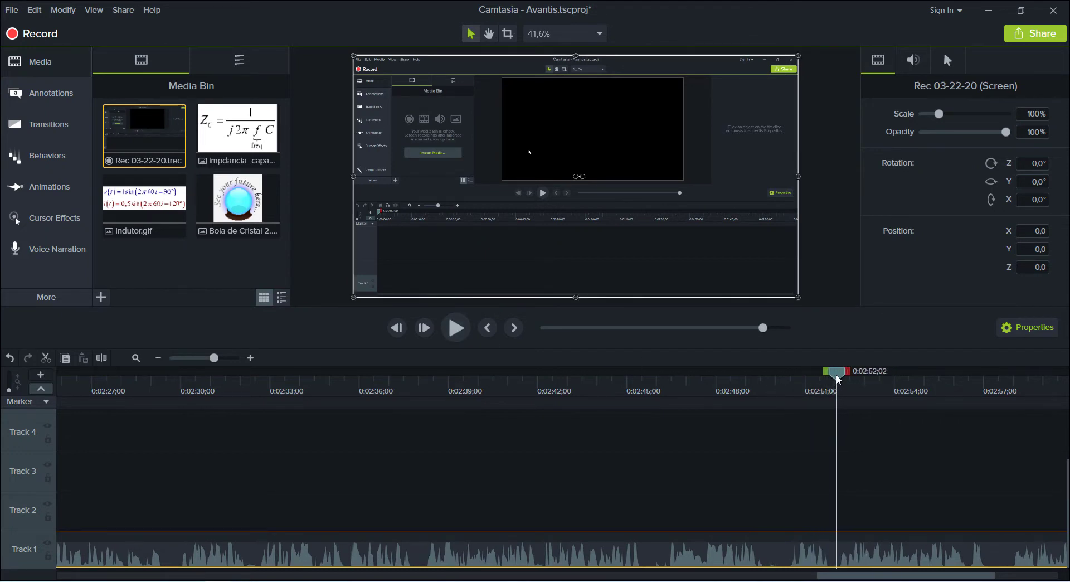
pyautogui.rightClick(839, 380)
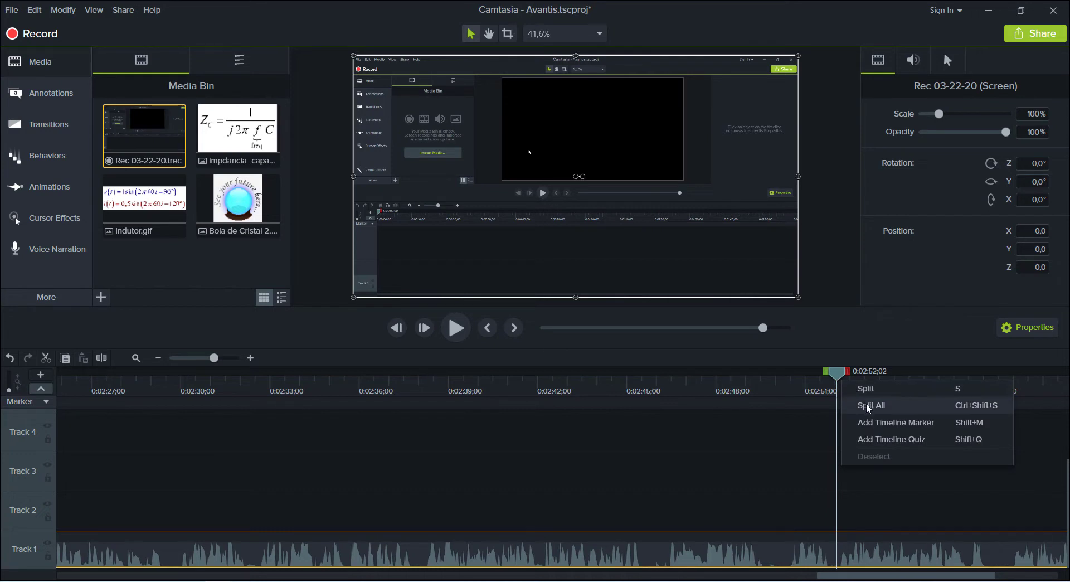
pyautogui.click(868, 406)
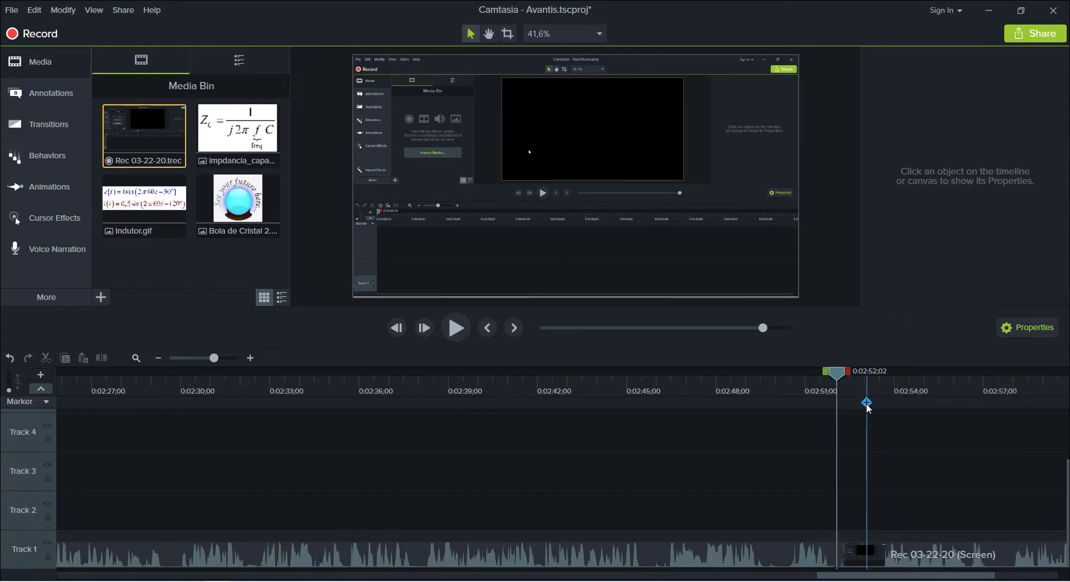
# Play past the first cut to find the end of the unwanted passage and split all tracks at 0:02:57;28.
pyautogui.click(454, 335)
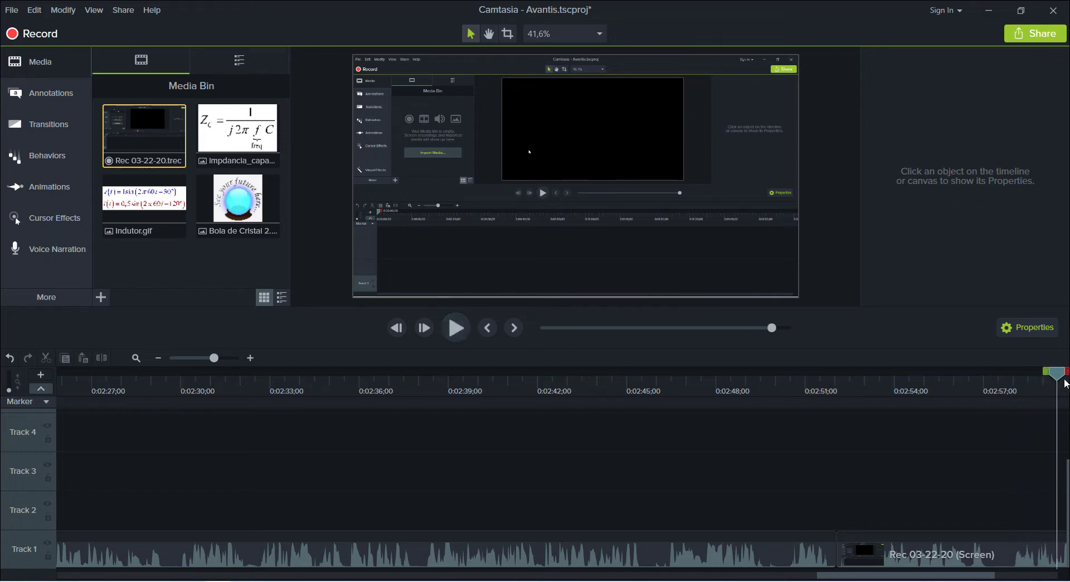
pyautogui.moveTo(1061, 378); pyautogui.dragTo(999, 383)
pyautogui.rightClick(996, 379)
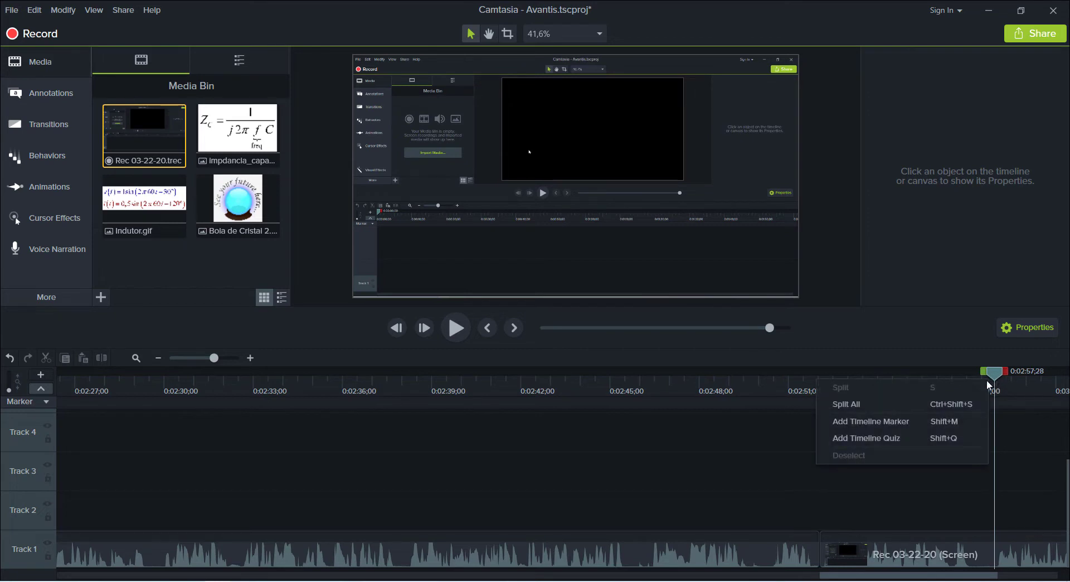
pyautogui.click(932, 407)
# Delete the Track 1 segment between the two cuts and move the following clip back against the previous one to close the gap.
pyautogui.click(902, 539)
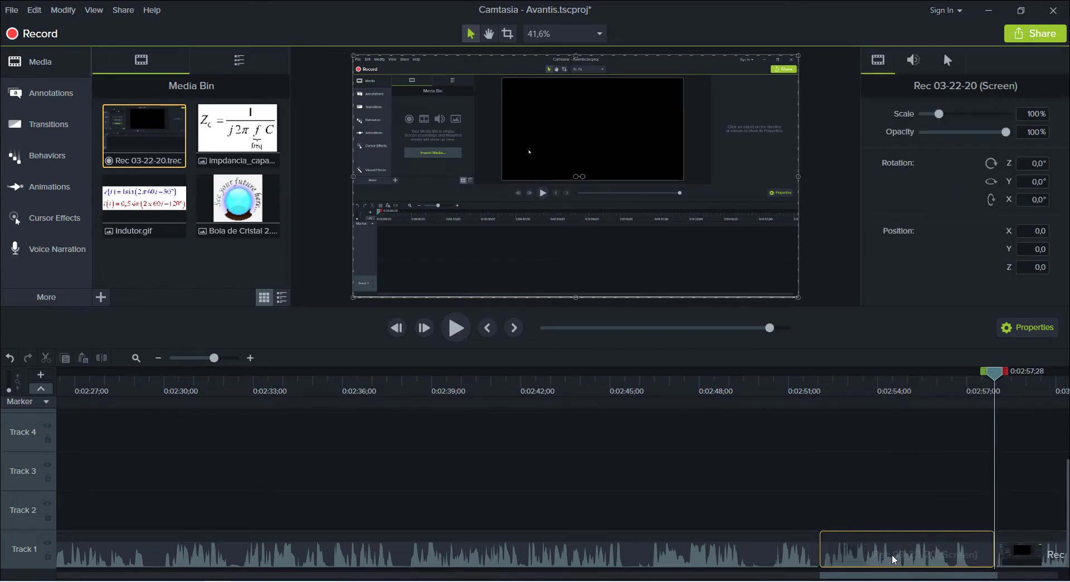
pyautogui.press('Delete')
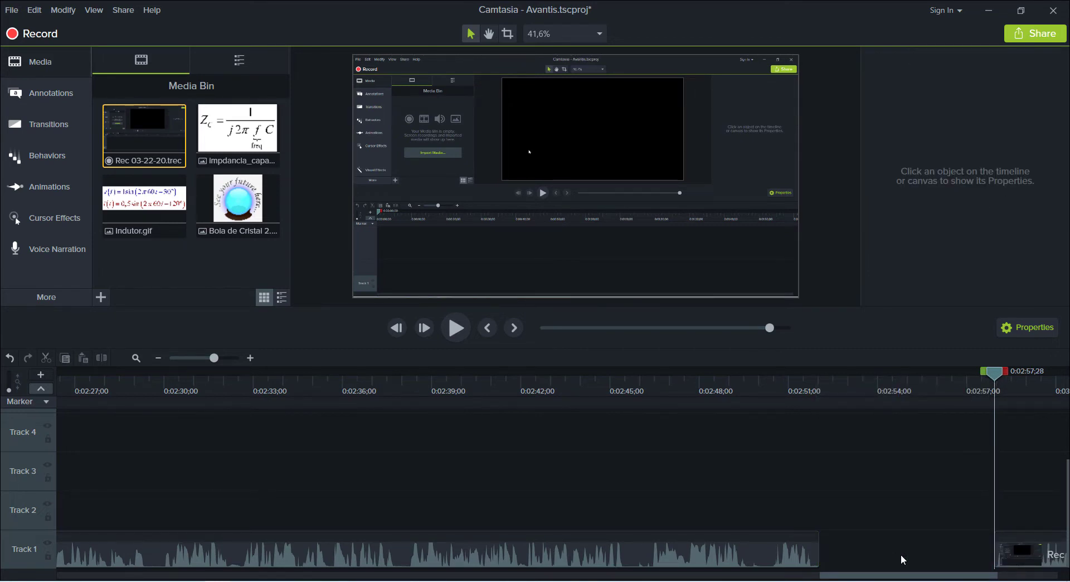
pyautogui.moveTo(999, 559); pyautogui.dragTo(825, 566)
# Play back the joined clips on Track 1 from 0:02:51;08 to check the cut.
pyautogui.moveTo(998, 375); pyautogui.dragTo(796, 405)
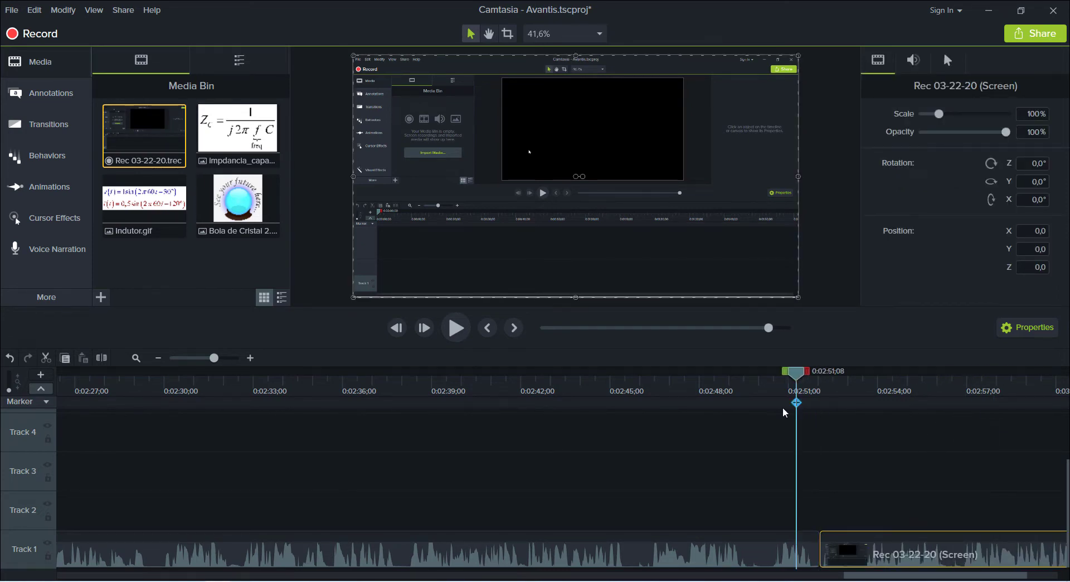
pyautogui.click(456, 329)
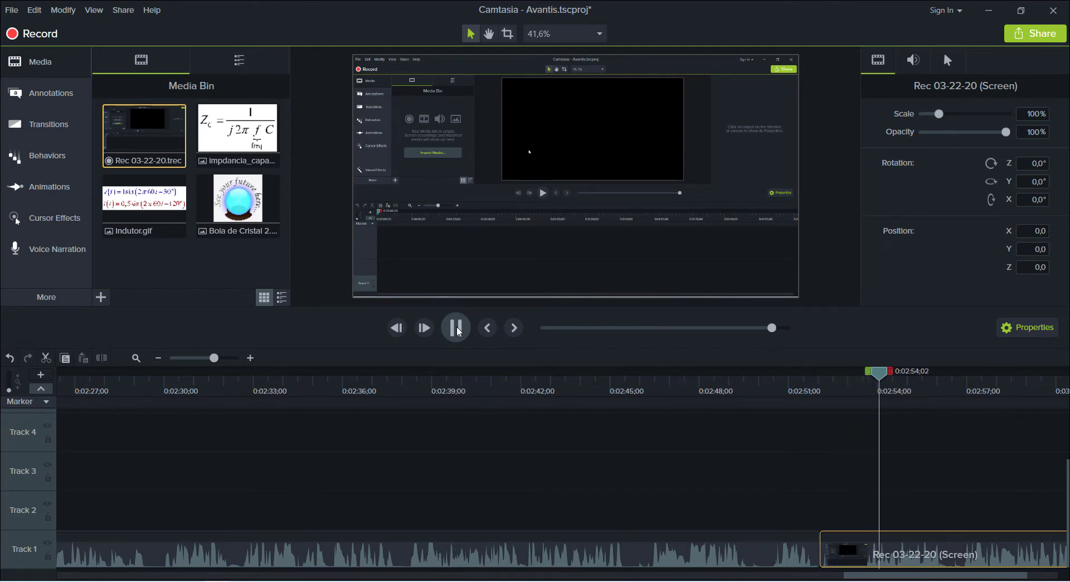
pyautogui.click(457, 330)
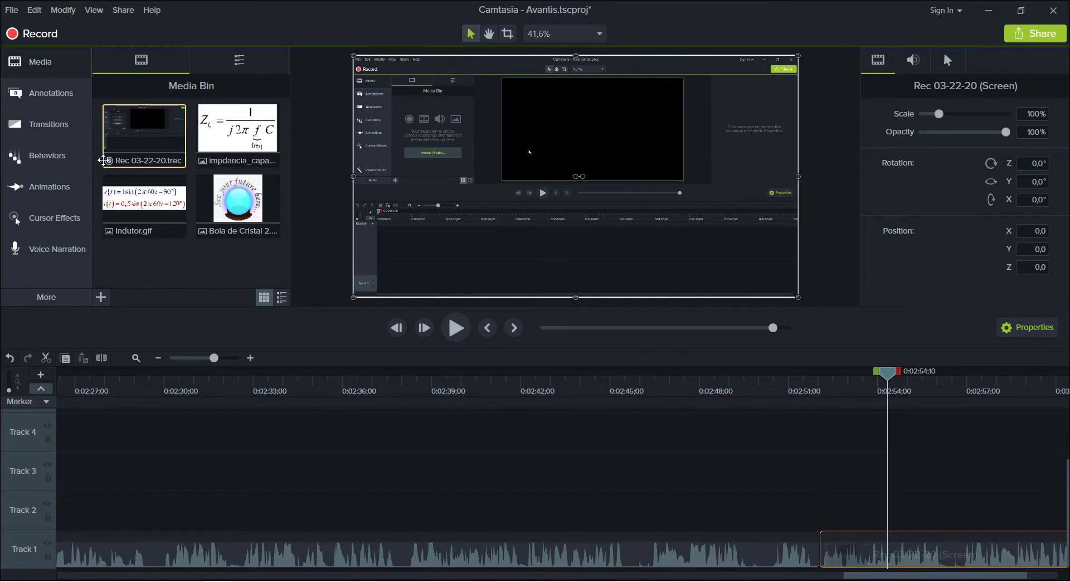
# Add a Zoom-n-Pan animation at 0:02:54;10 that zooms to about 196% on the upper-left area of the recording.
pyautogui.click(51, 190)
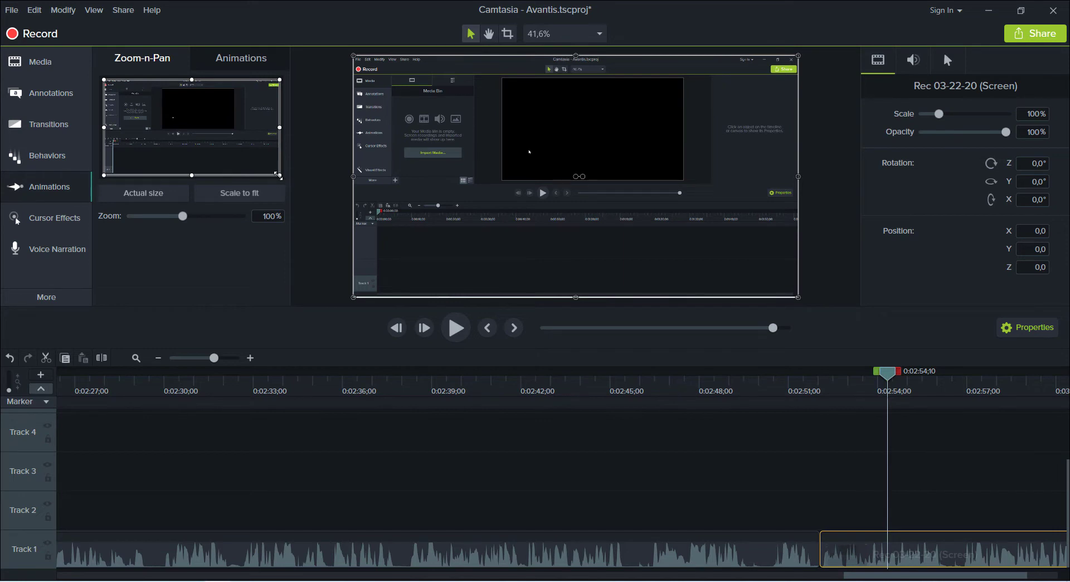
pyautogui.moveTo(278, 175); pyautogui.dragTo(194, 128)
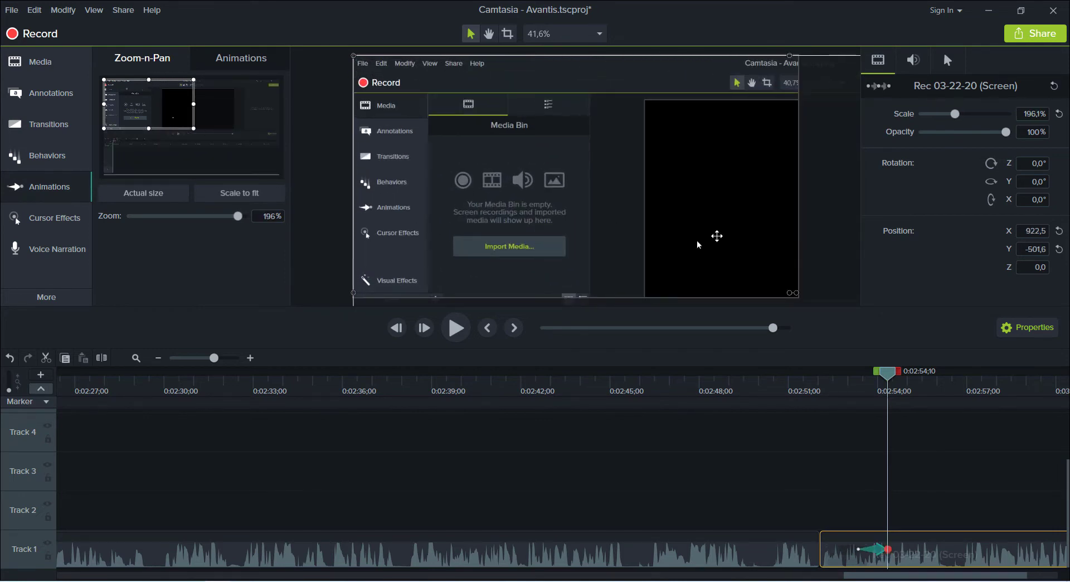
# Add a second Zoom-n-Pan animation at 0:02:55;27 that zooms back out to 100% to show the whole recording.
pyautogui.moveTo(890, 378); pyautogui.dragTo(934, 373)
pyautogui.moveTo(194, 129); pyautogui.dragTo(351, 194)
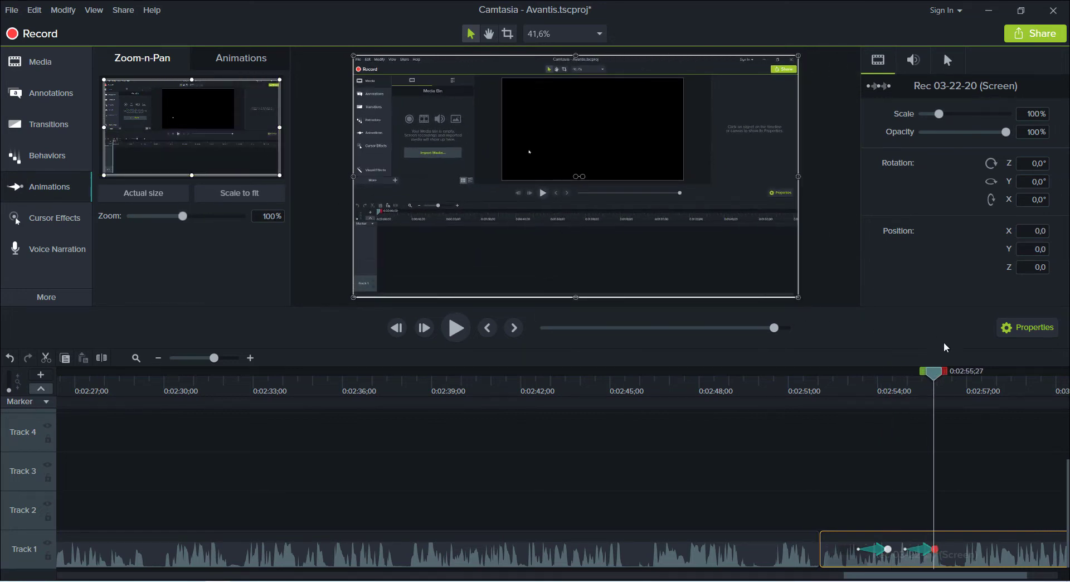
# Play back the recording from 0:02:52;16 to check the zoom-in and zoom-out animations.
pyautogui.moveTo(936, 377); pyautogui.dragTo(835, 373)
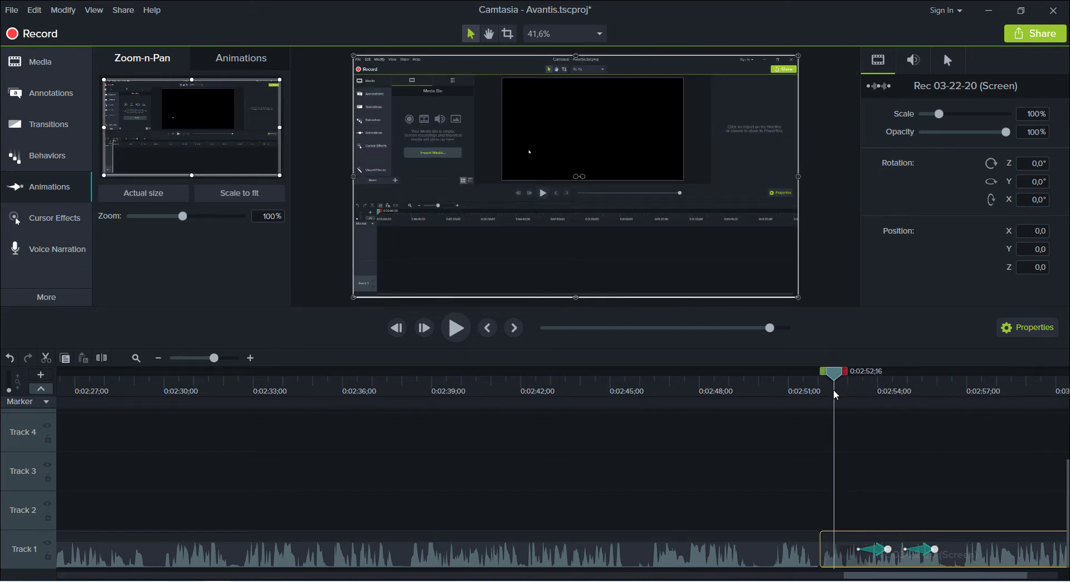
pyautogui.click(456, 328)
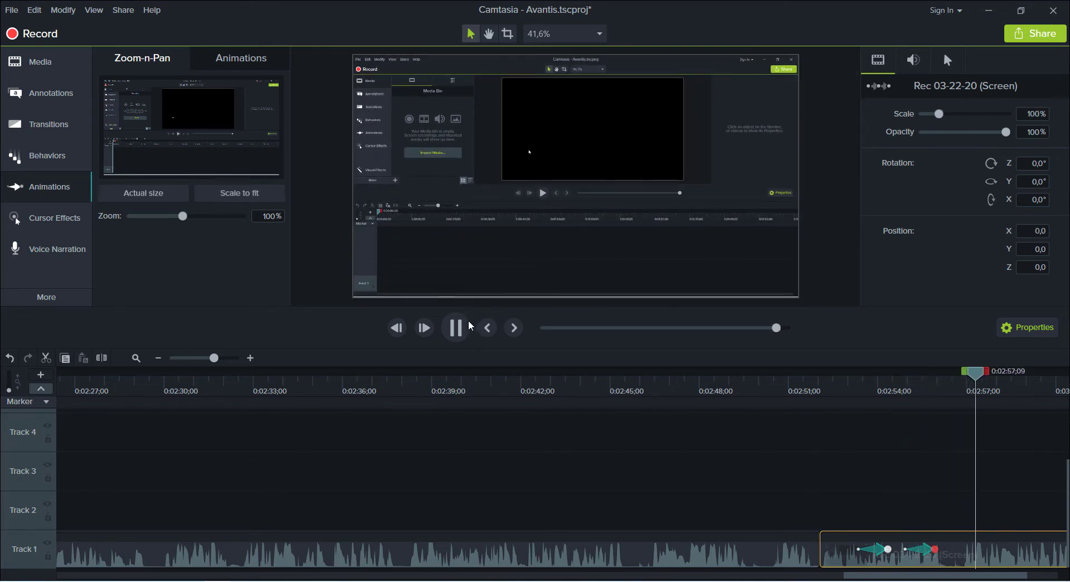
pyautogui.click(456, 327)
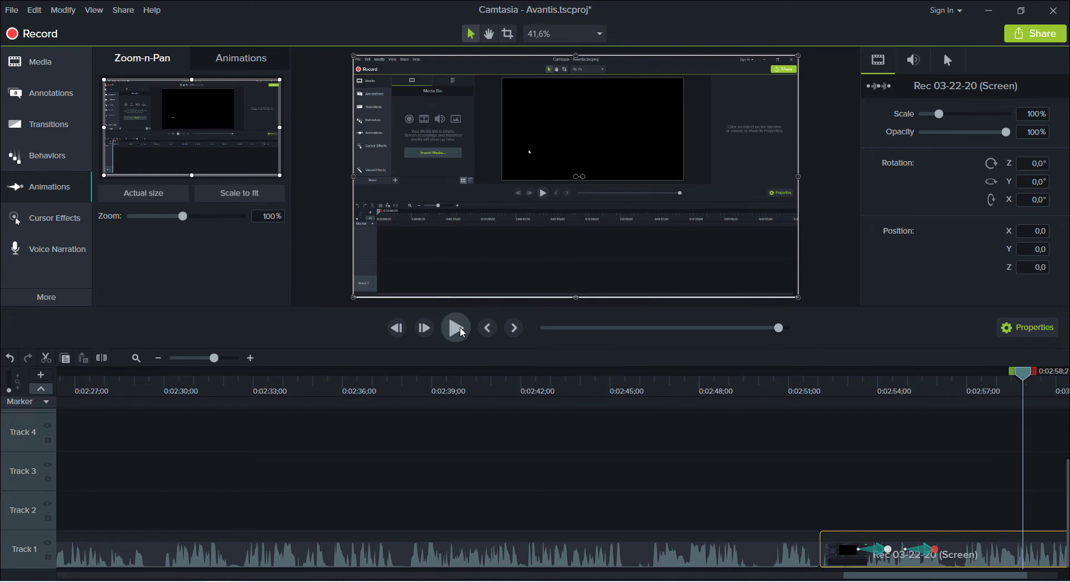
# Add the purple Basic speech-bubble callout over the recording, point its tail at the Media Bin heading, and open its text for editing.
pyautogui.click(41, 93)
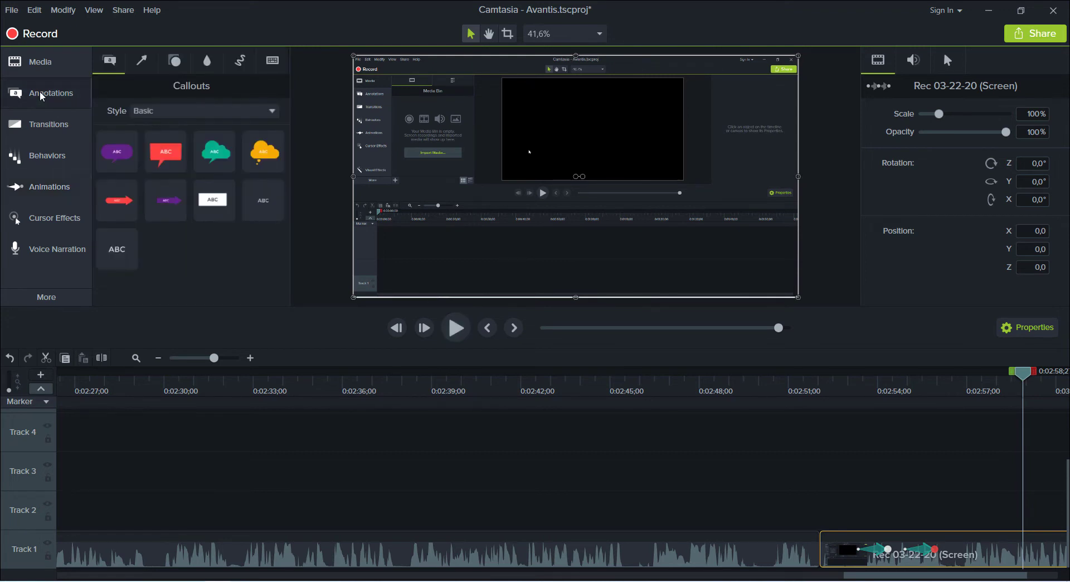
pyautogui.moveTo(117, 152); pyautogui.dragTo(671, 200)
pyautogui.moveTo(645, 244); pyautogui.dragTo(445, 93)
pyautogui.doubleClick(670, 197)
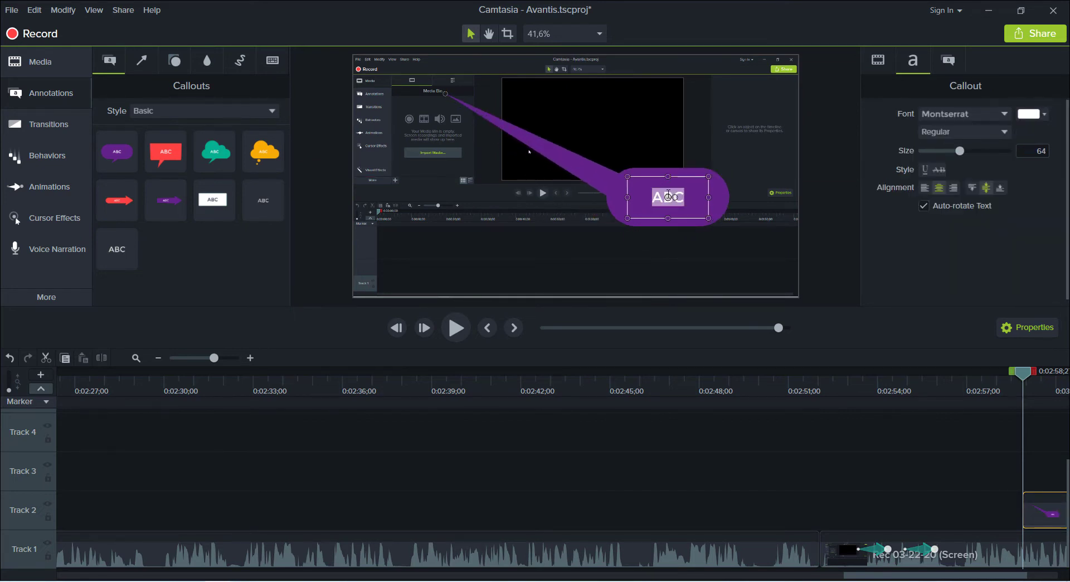
# Import the image COROAVÍRUS.png from the OneDrive ARTES folder into the Media Bin.
pyautogui.click(12, 10)
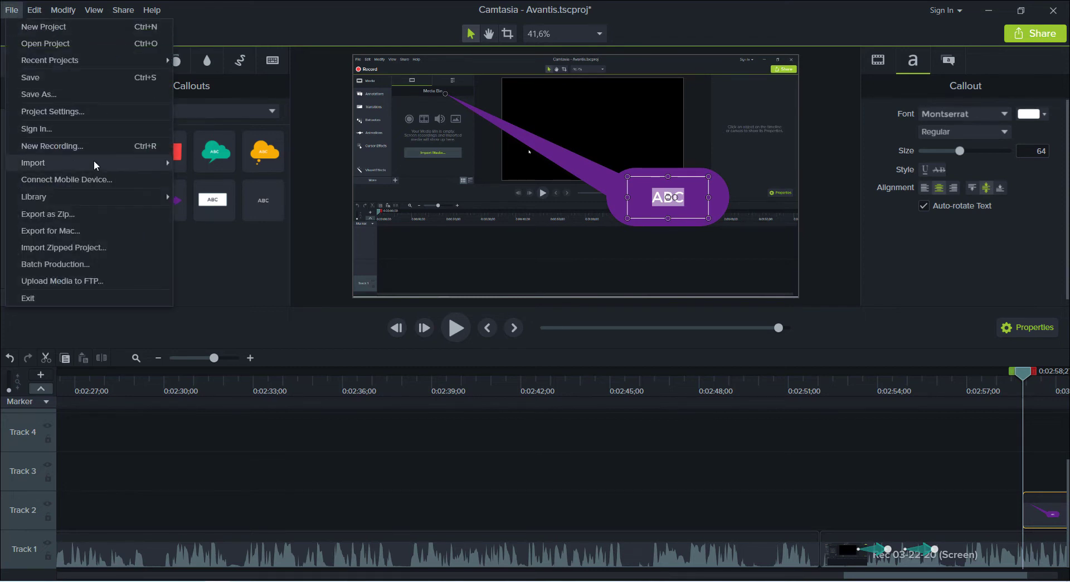
pyautogui.moveTo(93, 159)
pyautogui.click(199, 162)
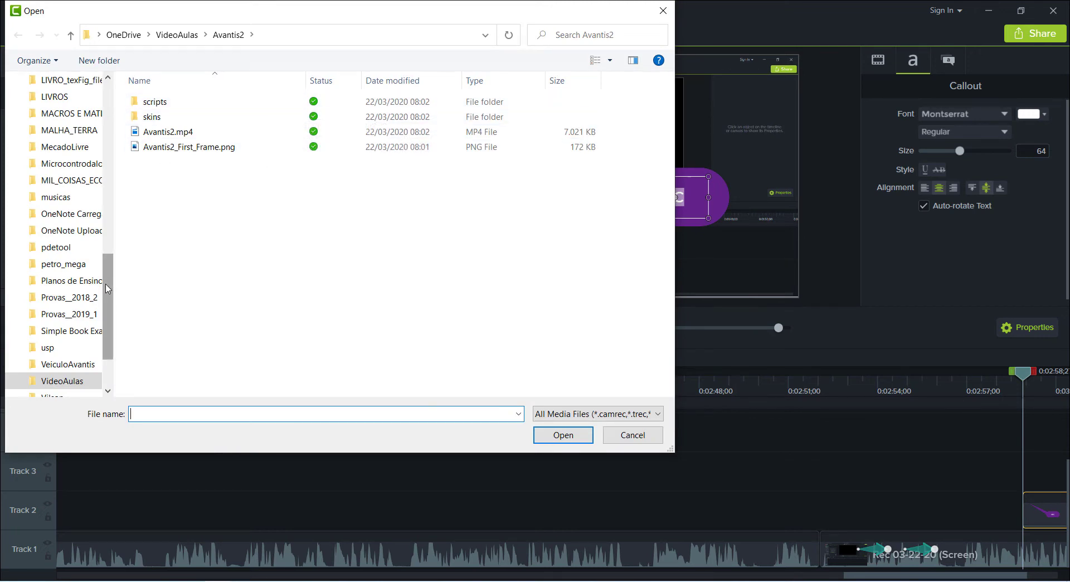
pyautogui.scroll(6, 86, 147)
pyautogui.scroll(1, 87, 145)
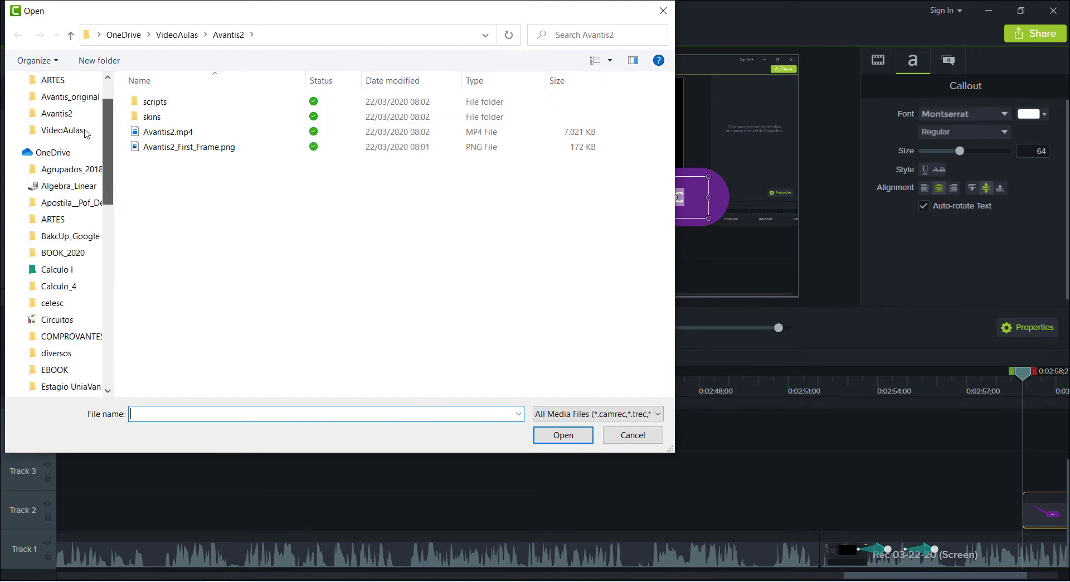
pyautogui.click(64, 223)
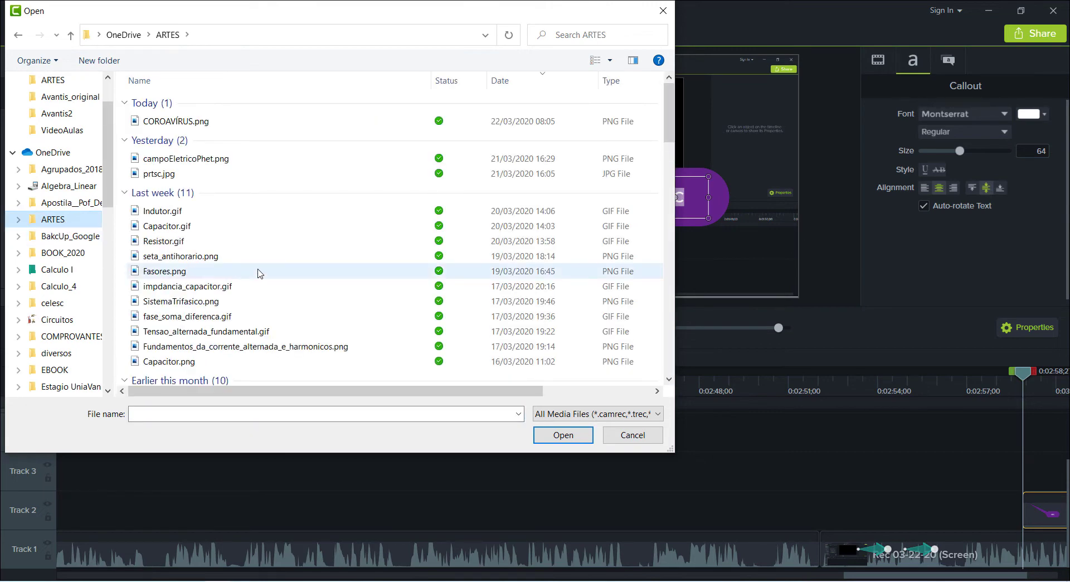
pyautogui.doubleClick(192, 122)
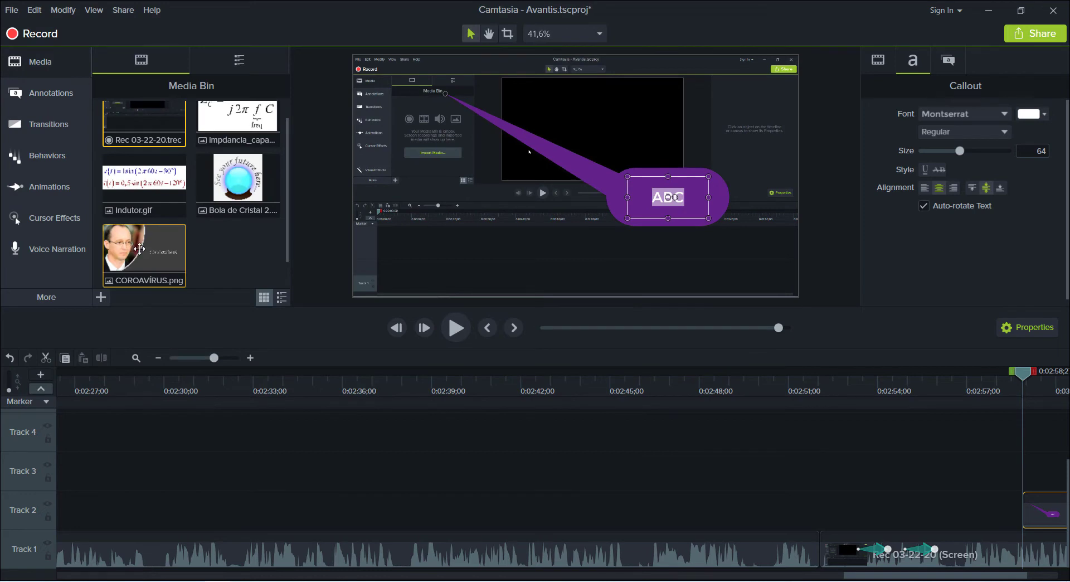
# Place the COROAVÍRUS.png image over the middle of the recording at the playhead and play the result.
pyautogui.moveTo(144, 245); pyautogui.dragTo(556, 175)
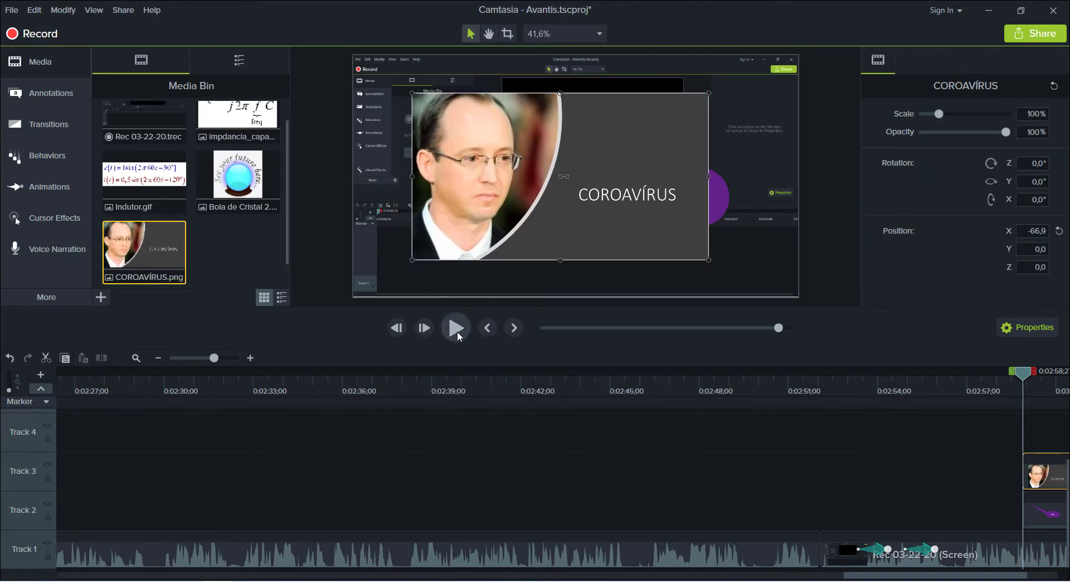
pyautogui.click(456, 331)
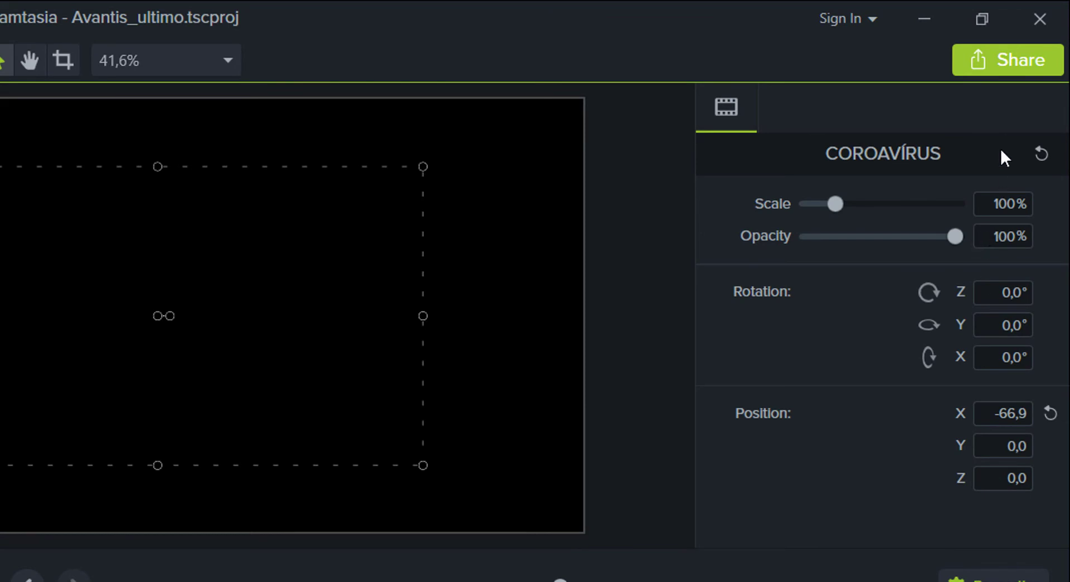
# Produce the project as a local file with custom production settings, named Avantis_ultimo in D:\OneDrive\VideoAulas, and start rendering.
pyautogui.click(1005, 68)
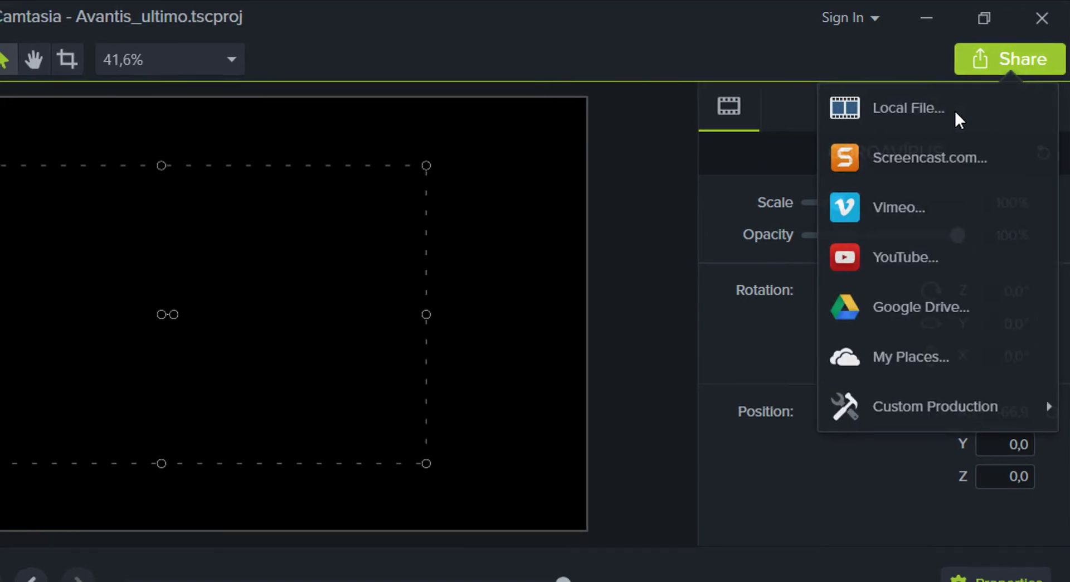
pyautogui.click(955, 113)
pyautogui.click(689, 565)
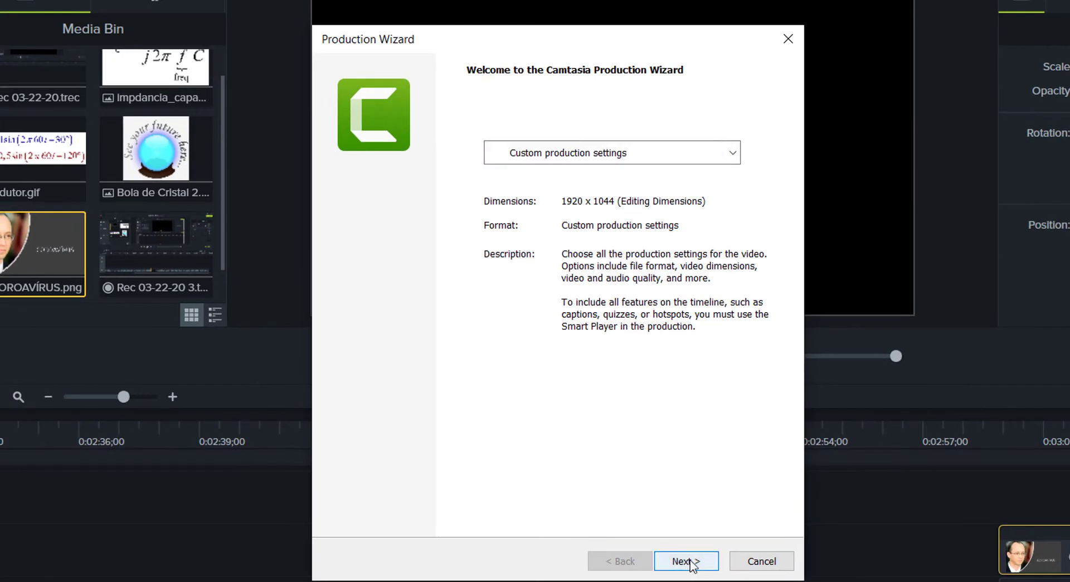
pyautogui.click(690, 562)
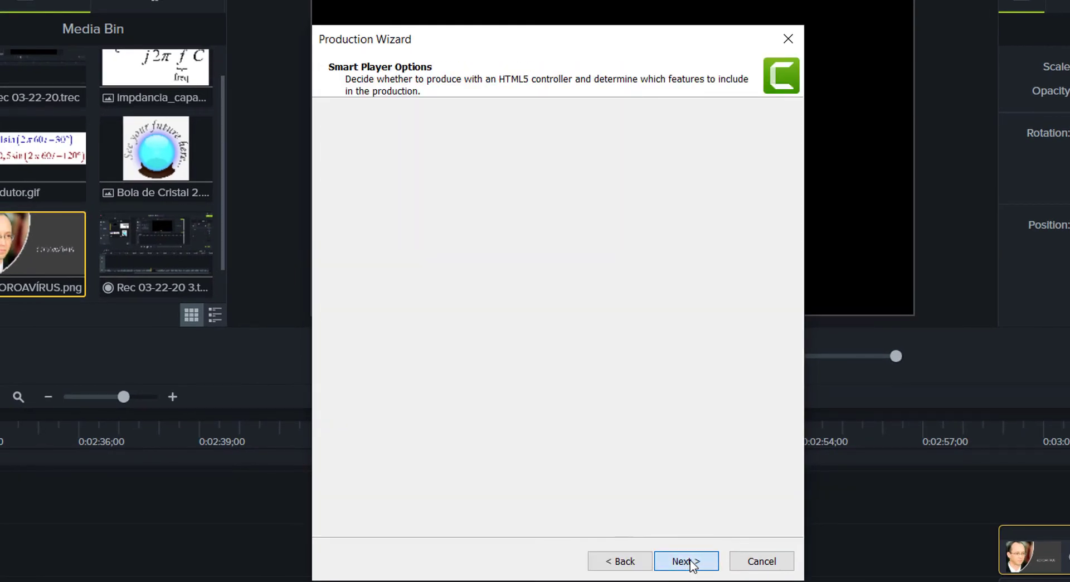
pyautogui.click(690, 562)
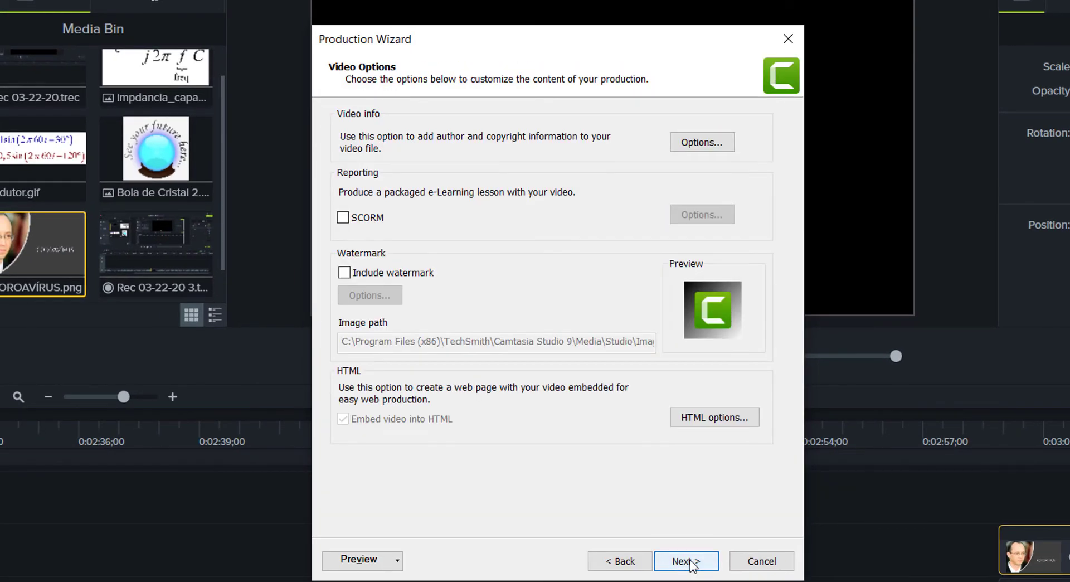
pyautogui.click(690, 562)
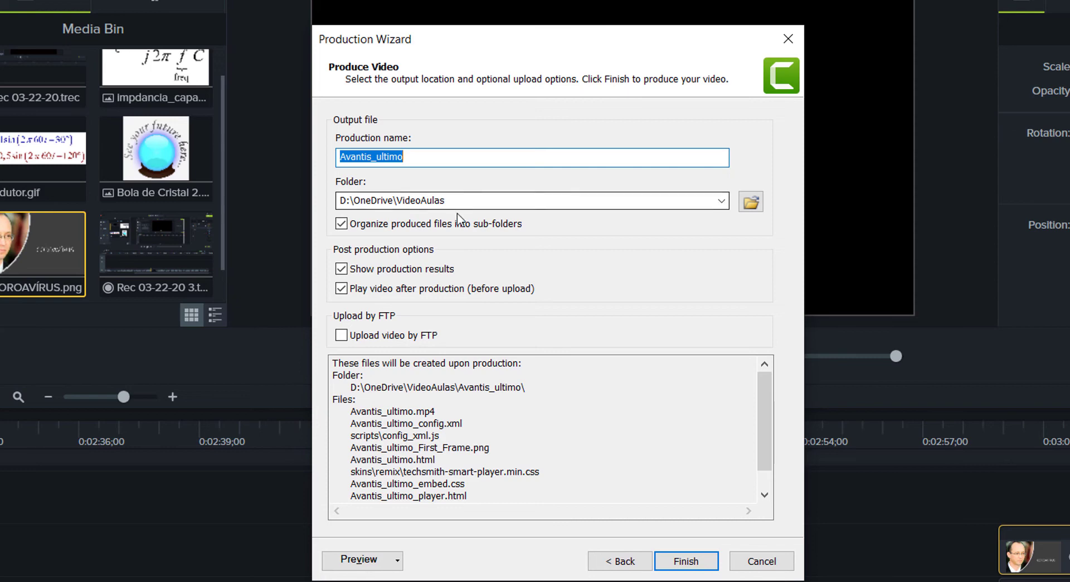
pyautogui.click(697, 567)
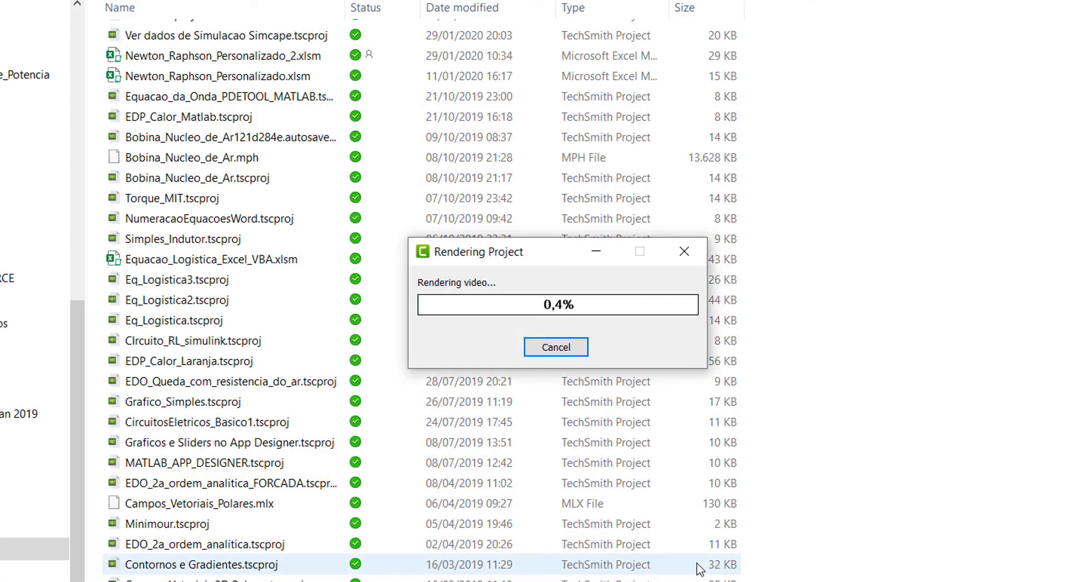